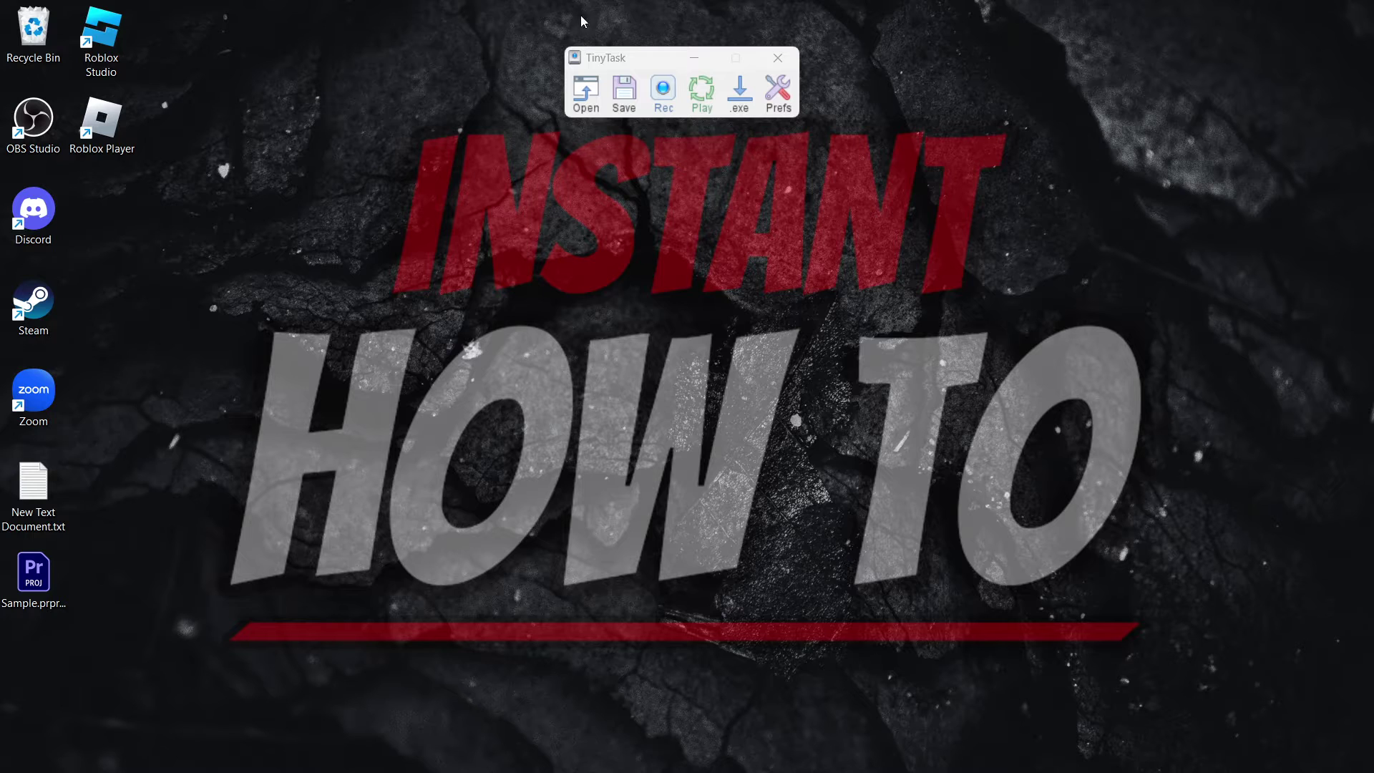
# - Nudge the TinyTask recorder window slightly right and down
pyautogui.moveTo(644, 61); pyautogui.dragTo(641, 64)
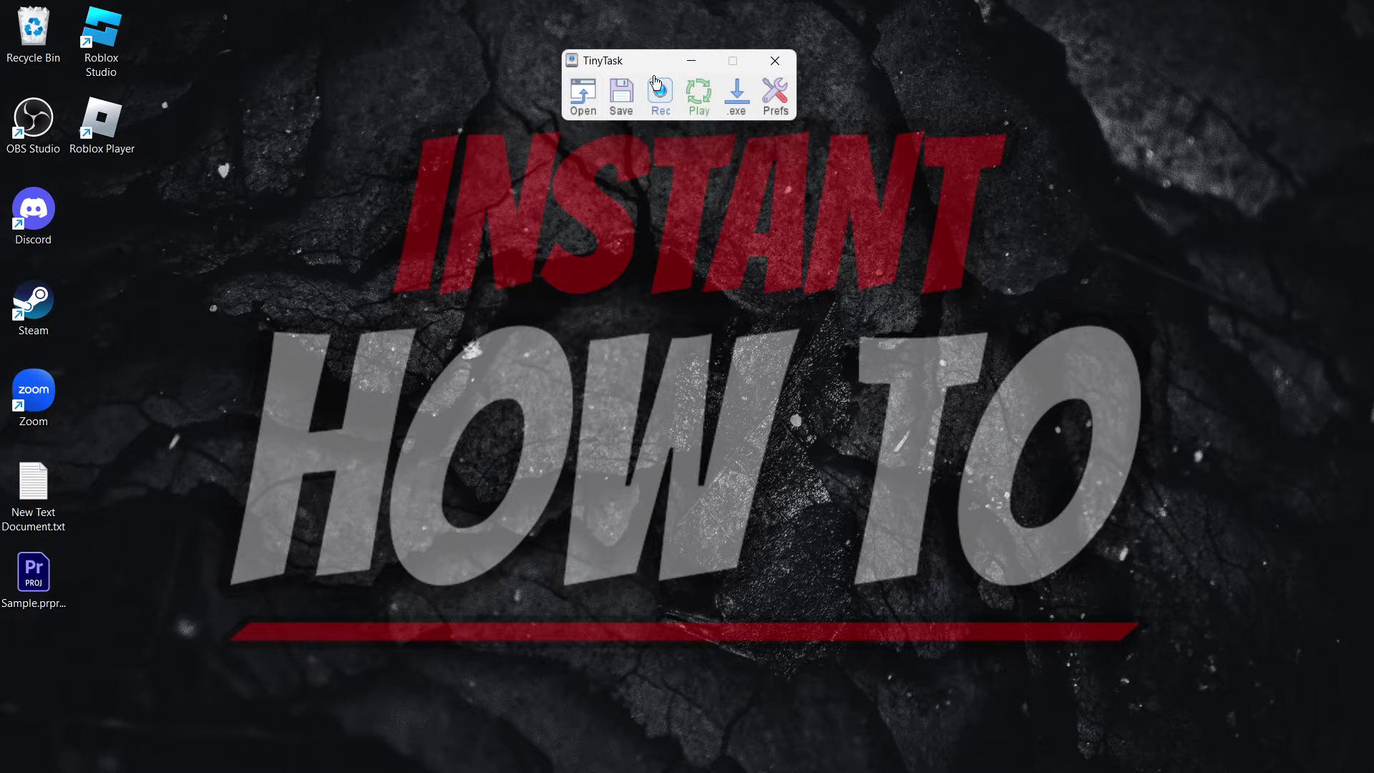
pyautogui.moveTo(657, 69)
pyautogui.mouseDown()
pyautogui.moveTo(679, 69)
pyautogui.moveTo(657, 55)
pyautogui.mouseUp()
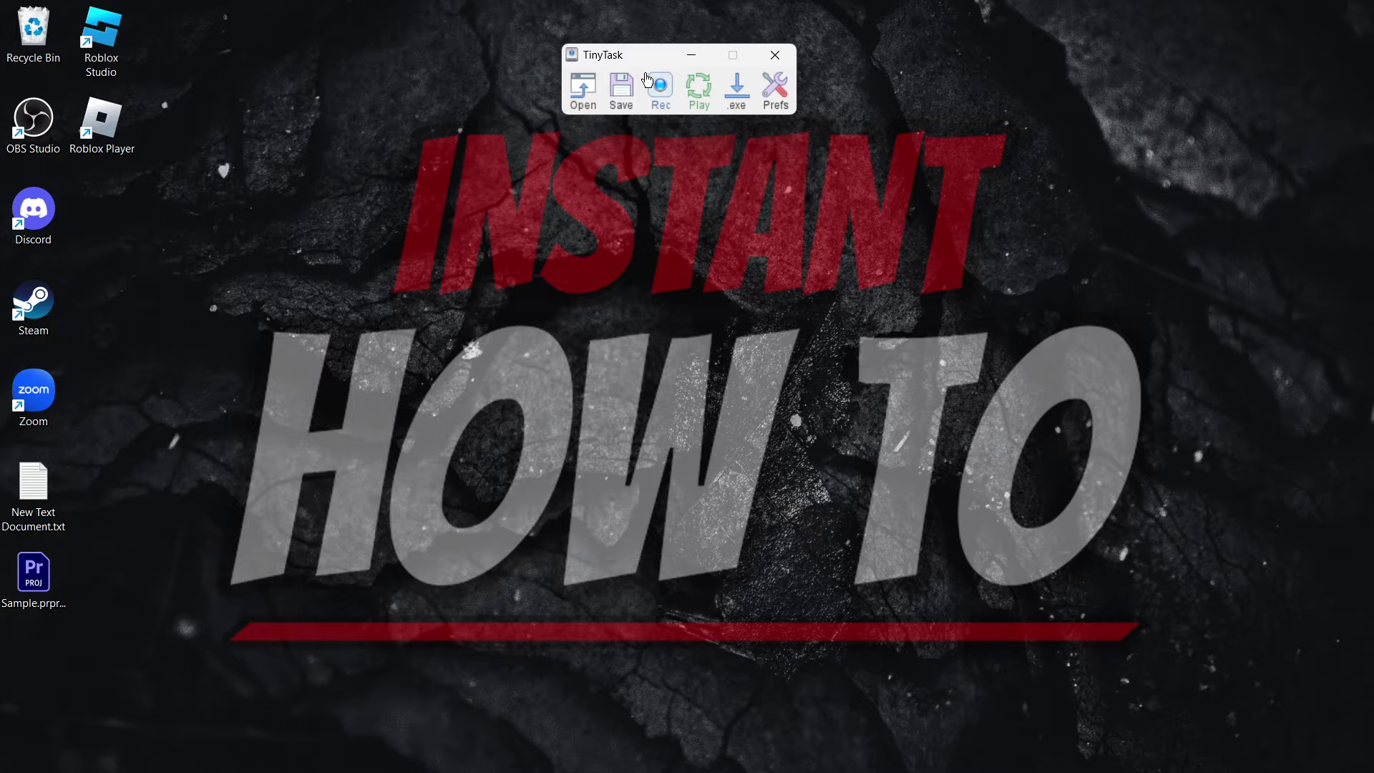
pyautogui.moveTo(644, 59); pyautogui.dragTo(654, 63)
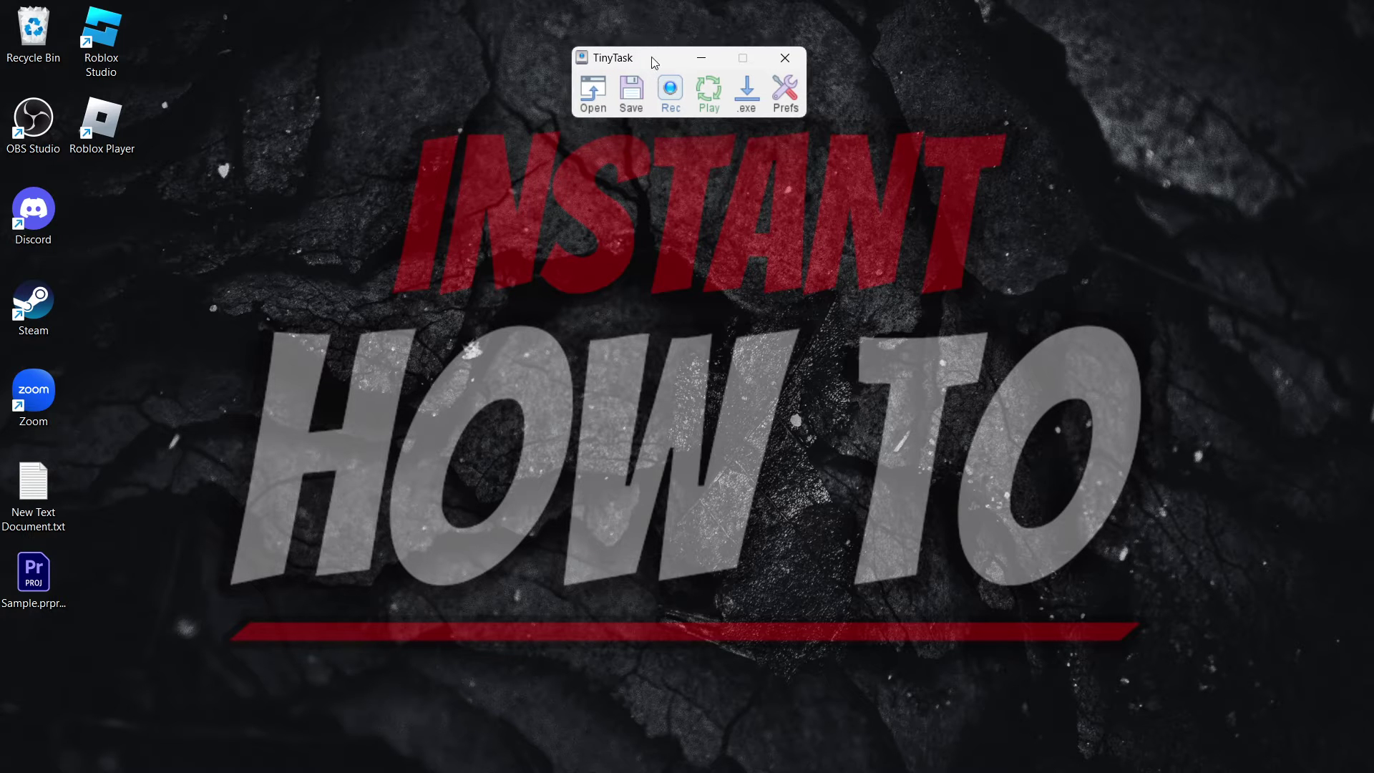
# - Rehearse by opening Task Manager, filtering for 'discord', selecting Discord (6), then closing it
pyautogui.moveTo(841, 766)
pyautogui.rightClick(919, 752)
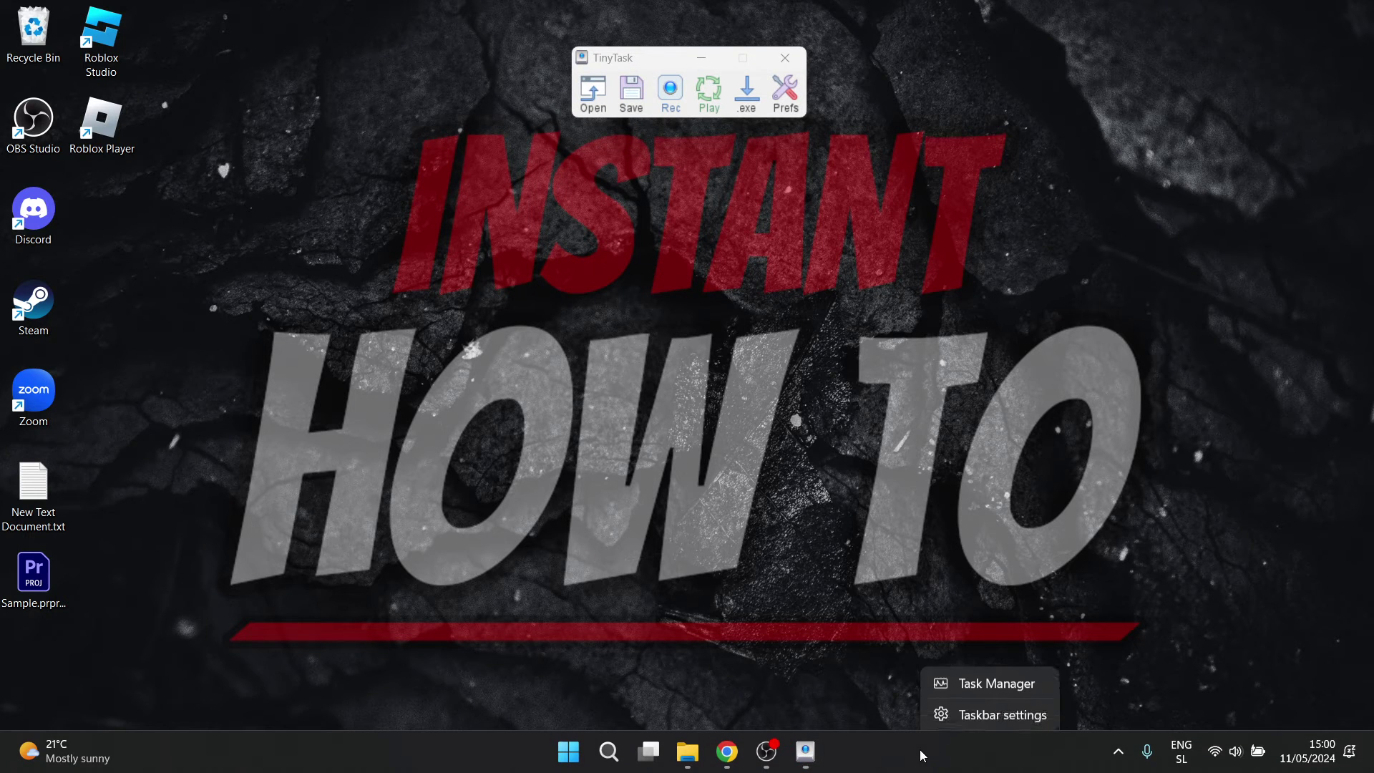
pyautogui.click(976, 689)
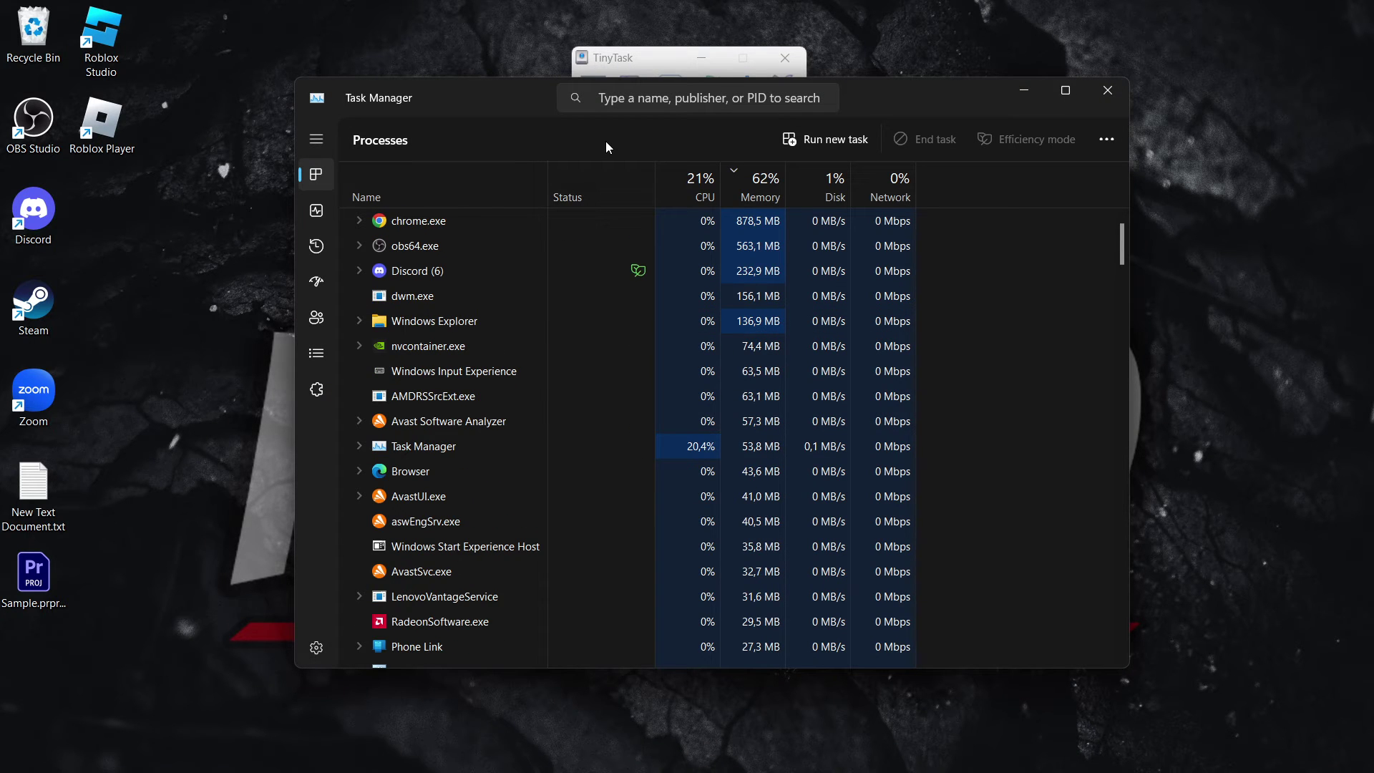
pyautogui.click(682, 106)
pyautogui.write('discord')
pyautogui.click(453, 224)
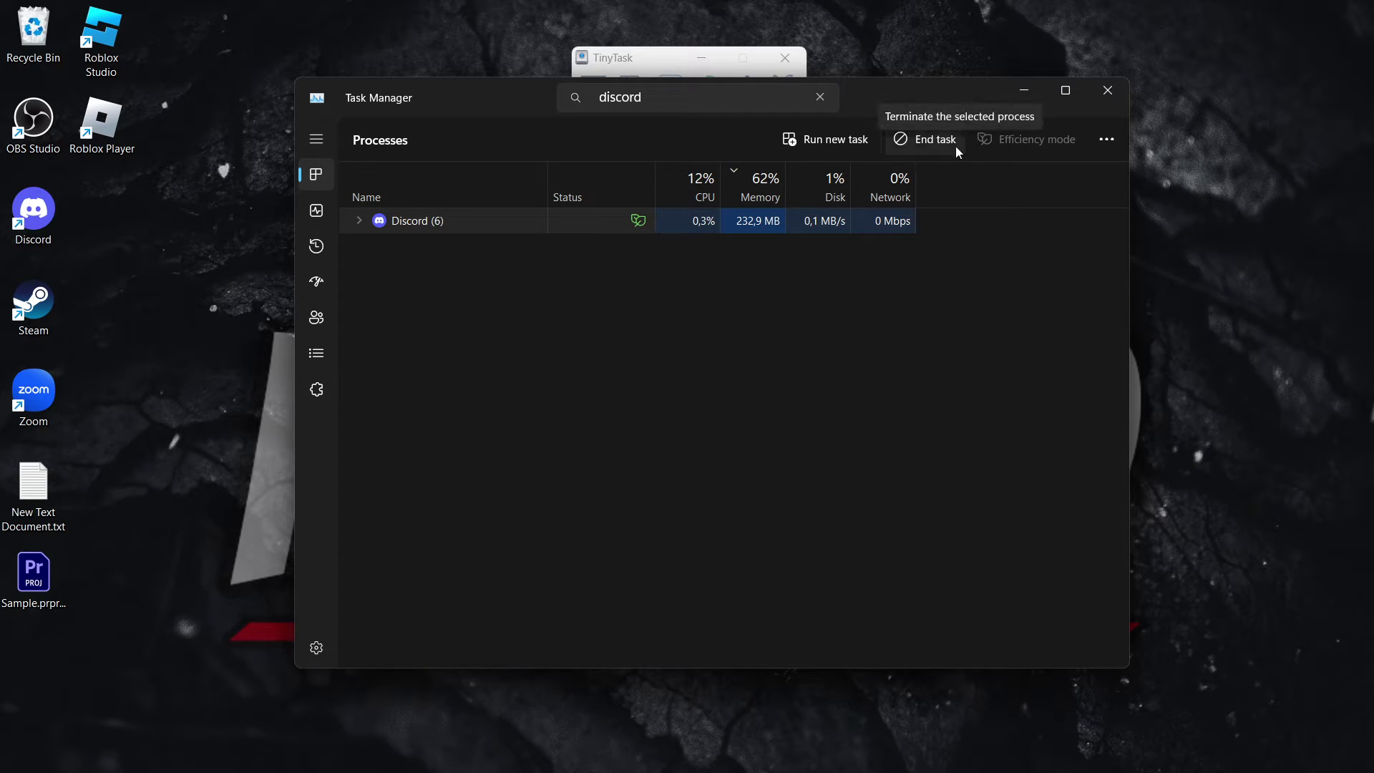
pyautogui.click(1122, 100)
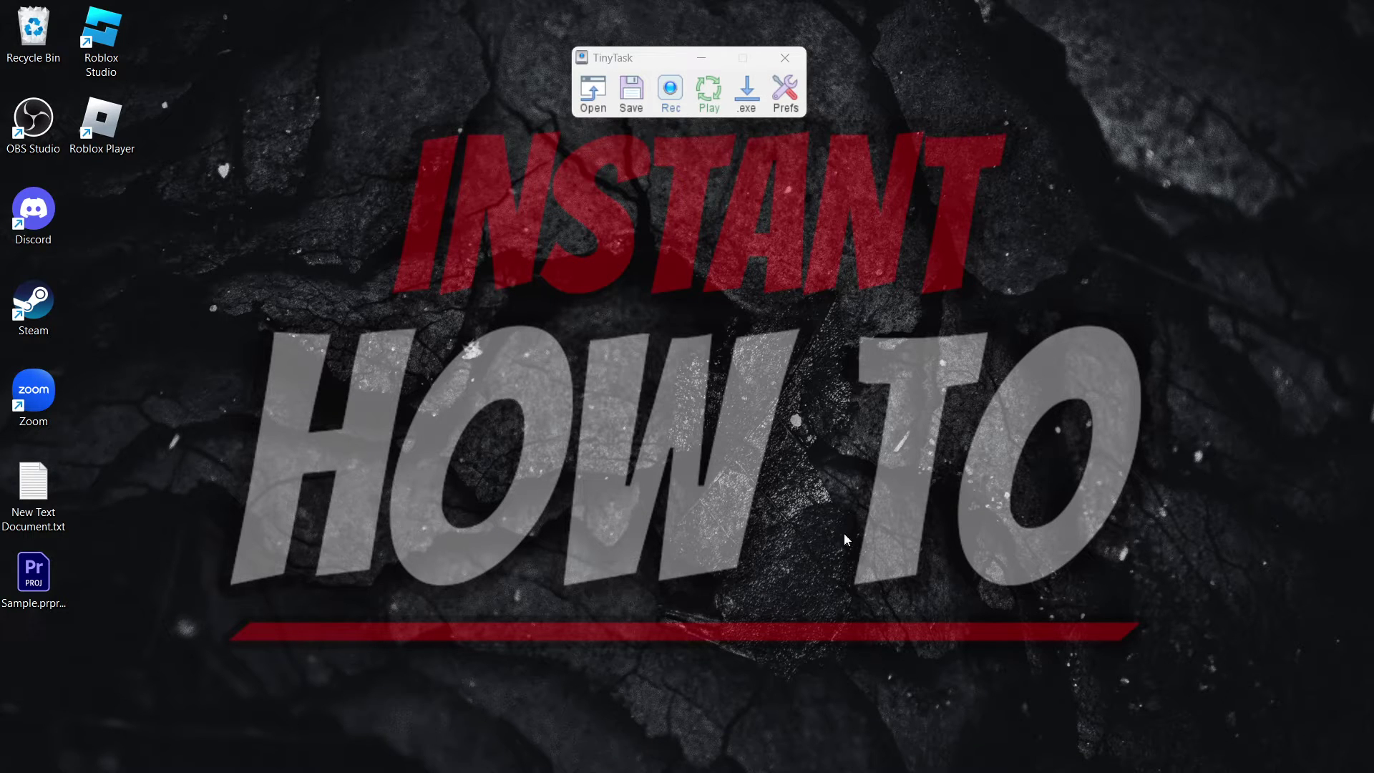
# - Record a macro that opens Task Manager, searches 'discord', ends Discord (6) and closes it
pyautogui.click(671, 96)
pyautogui.rightClick(901, 748)
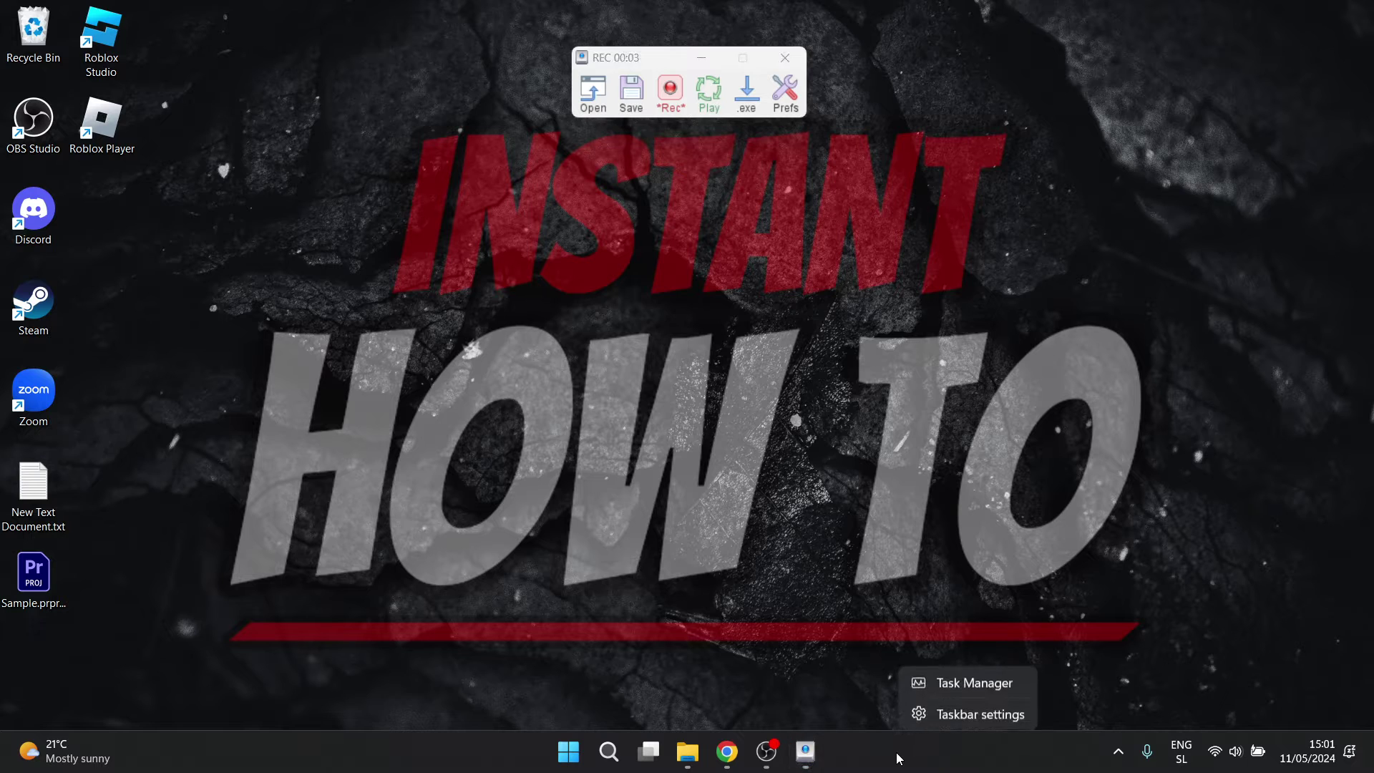
pyautogui.click(956, 685)
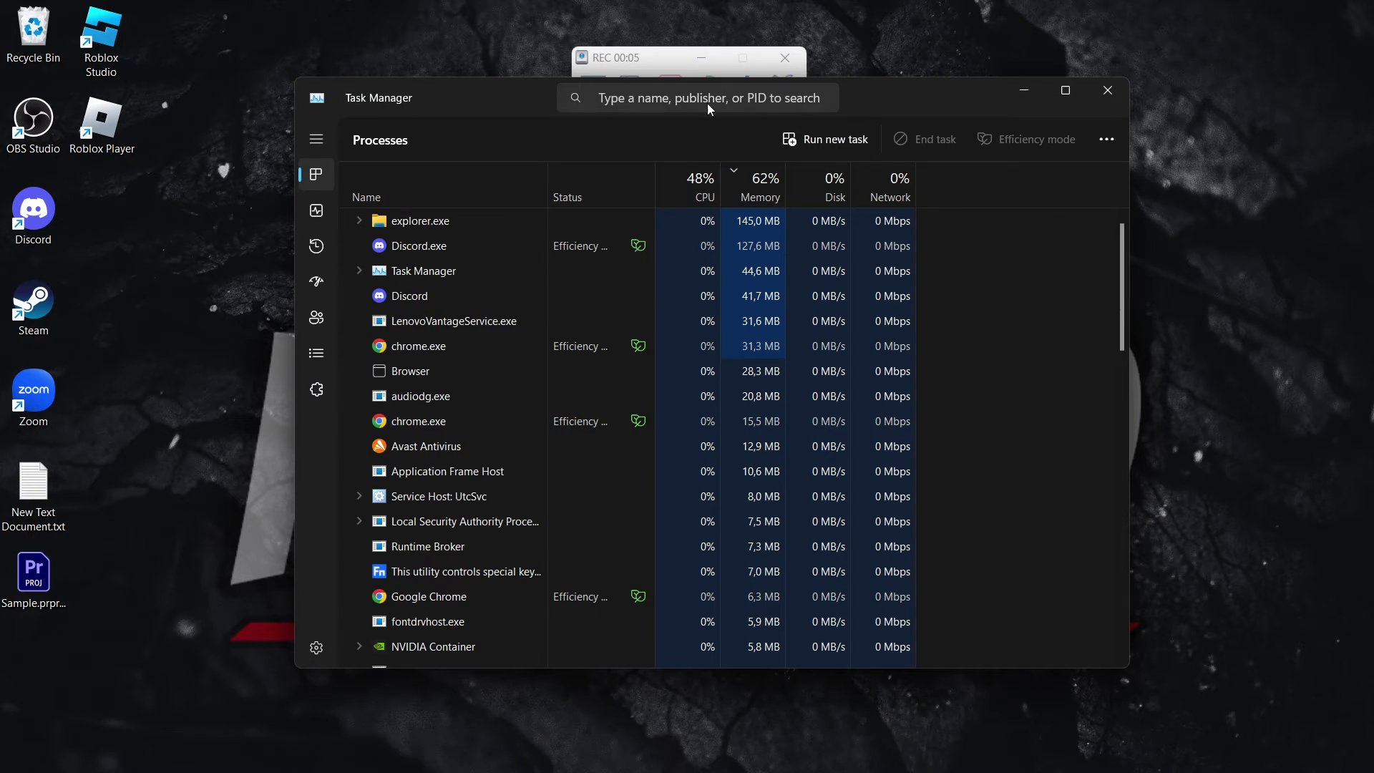
pyautogui.click(691, 98)
pyautogui.write('discor')
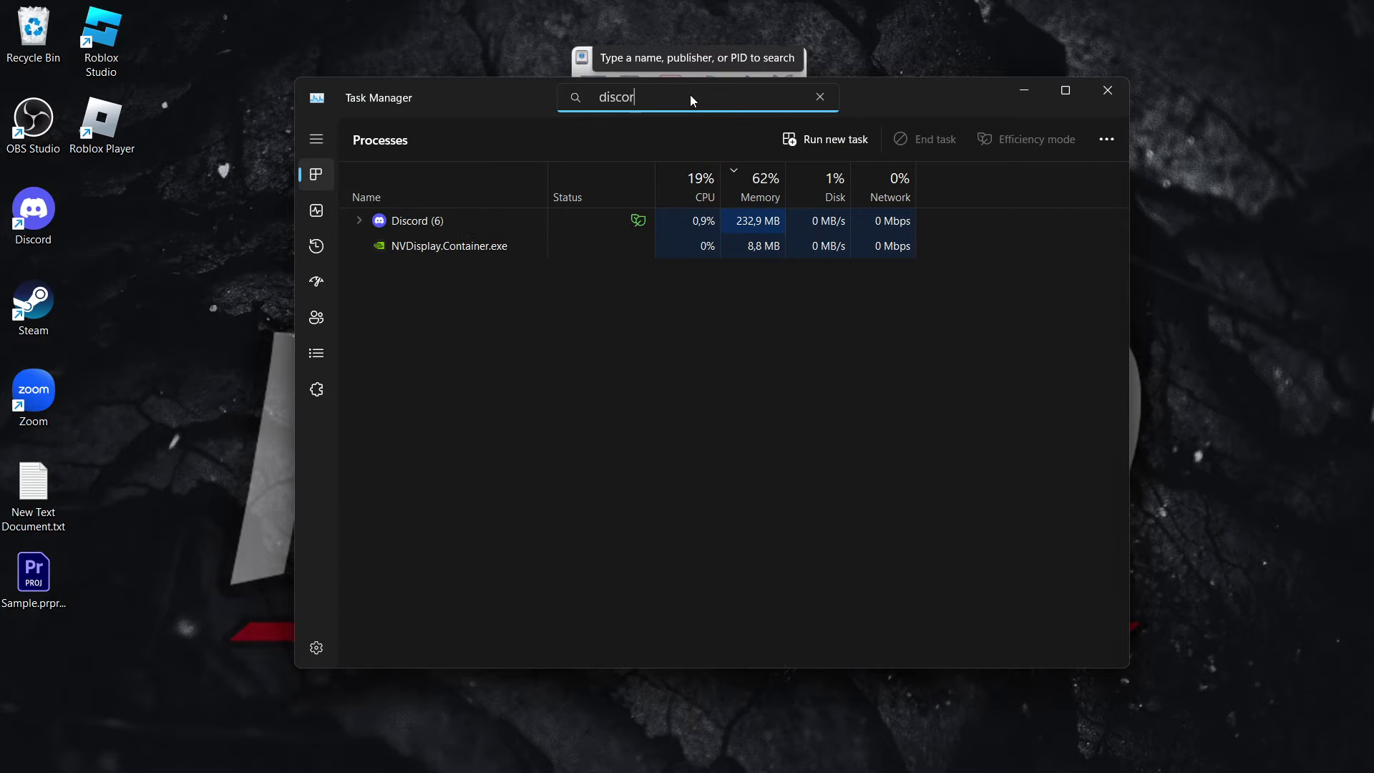
pyautogui.write('d')
pyautogui.click(444, 220)
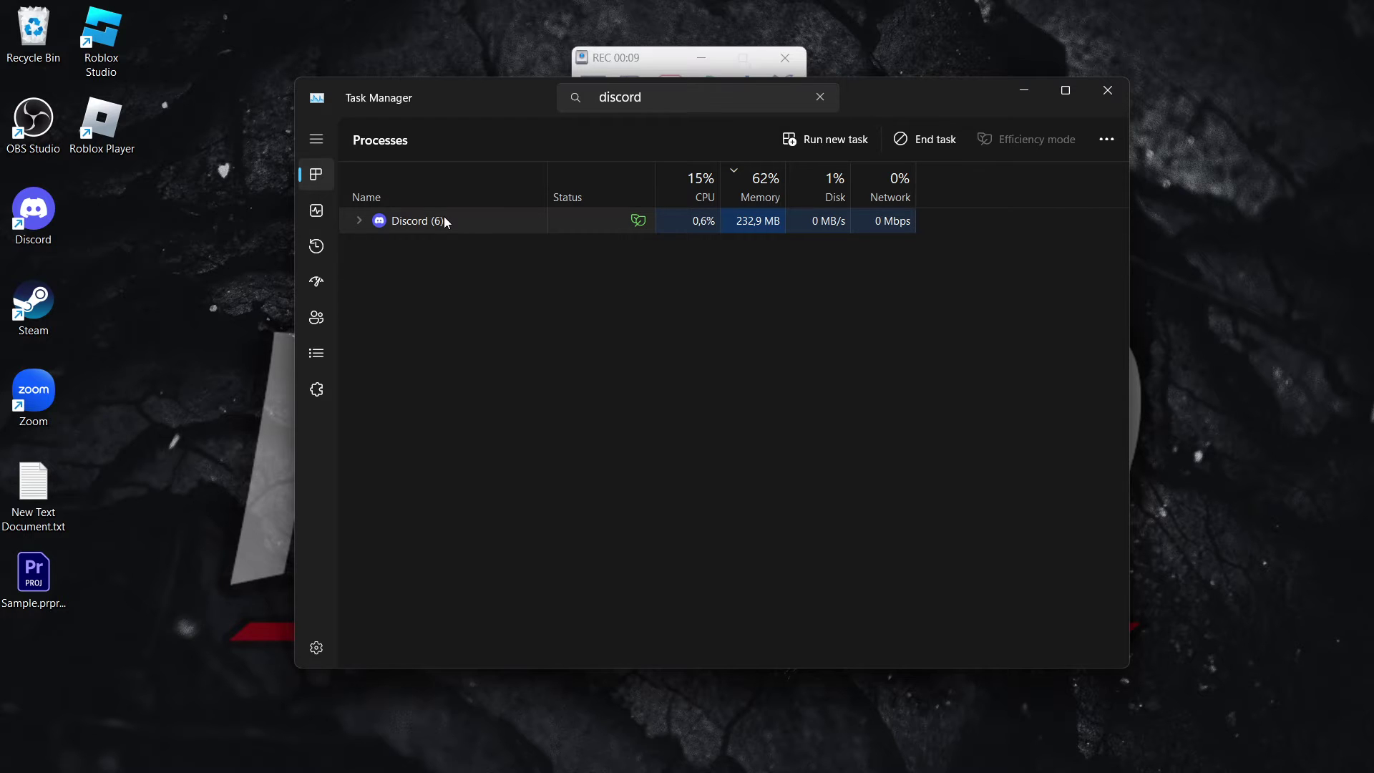
pyautogui.click(925, 140)
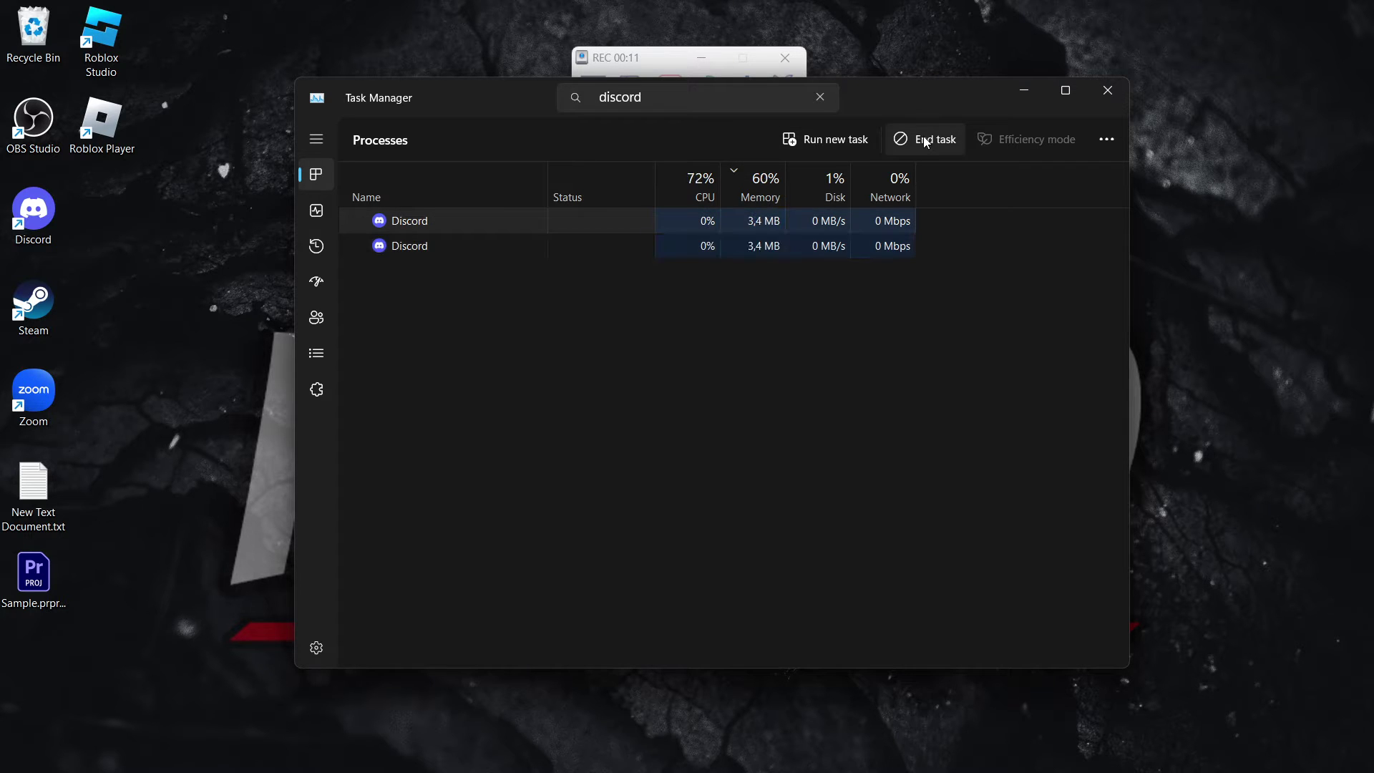
pyautogui.click(1111, 89)
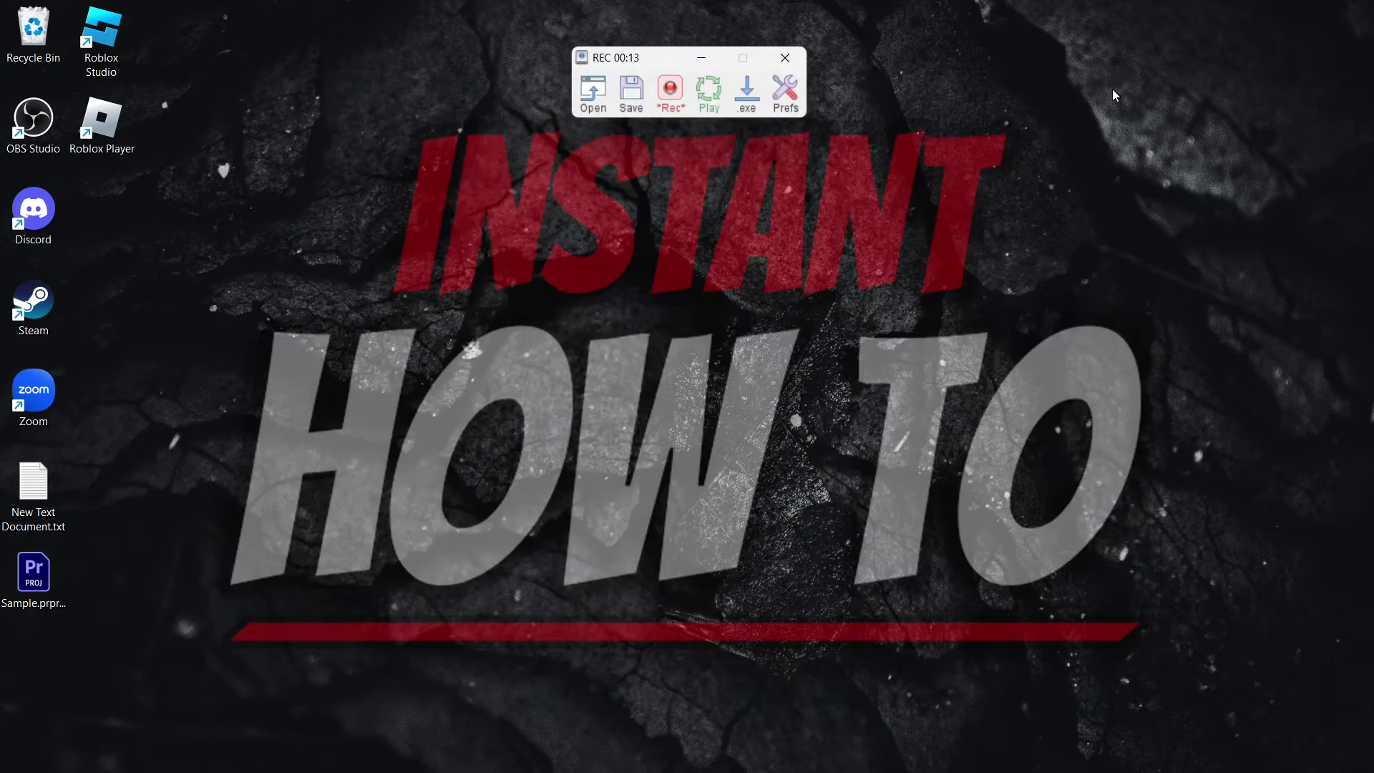
pyautogui.click(668, 102)
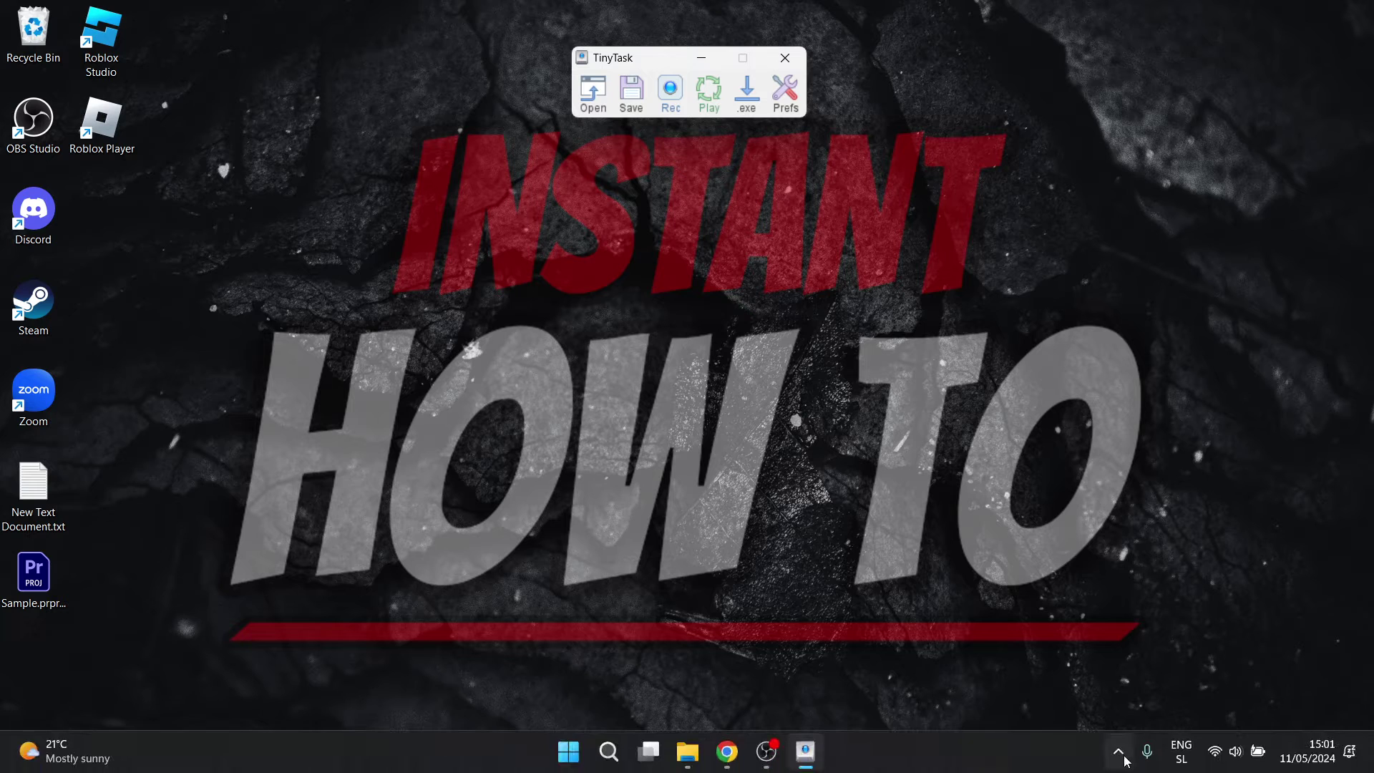
pyautogui.click(1118, 750)
pyautogui.click(966, 621)
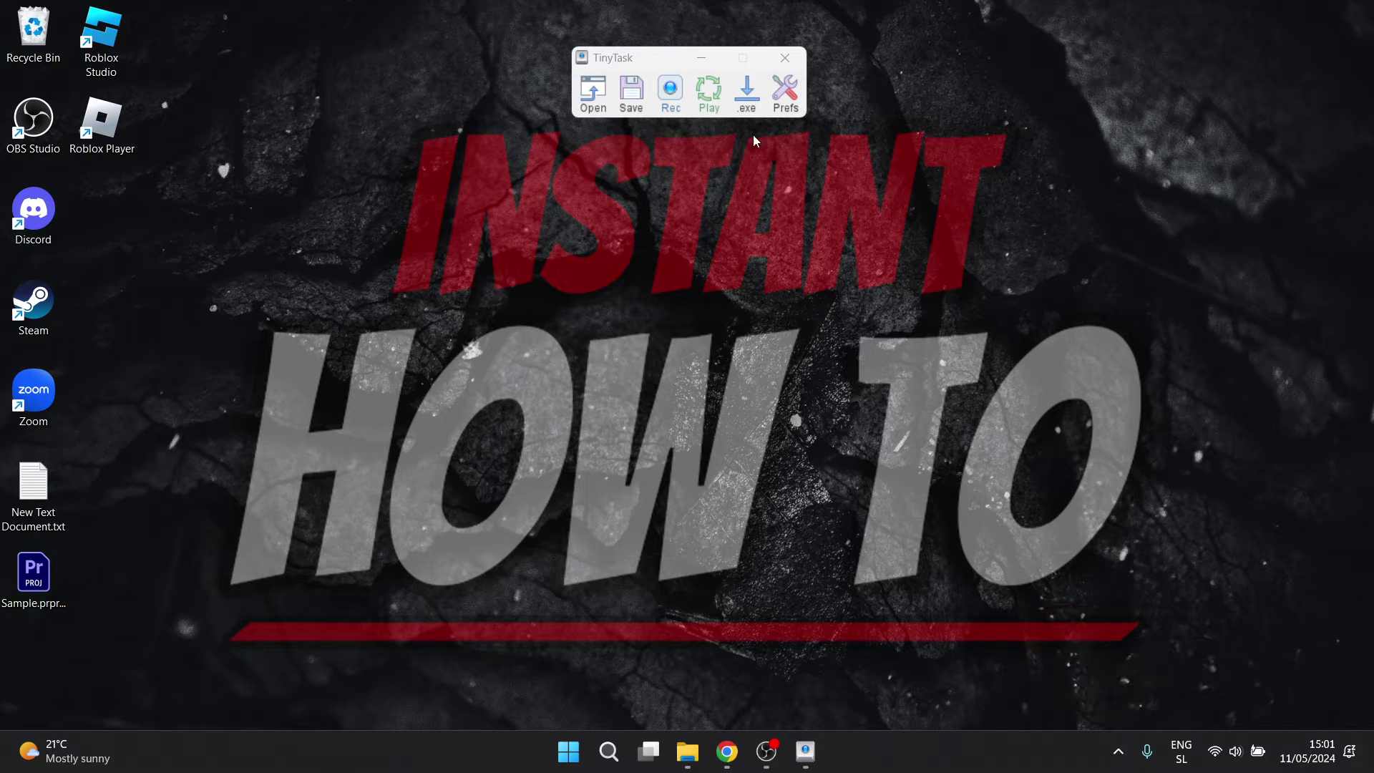
# - Play the macro so it opens Task Manager, filters 'discord', ends Discord (6) and closes it
pyautogui.click(709, 95)
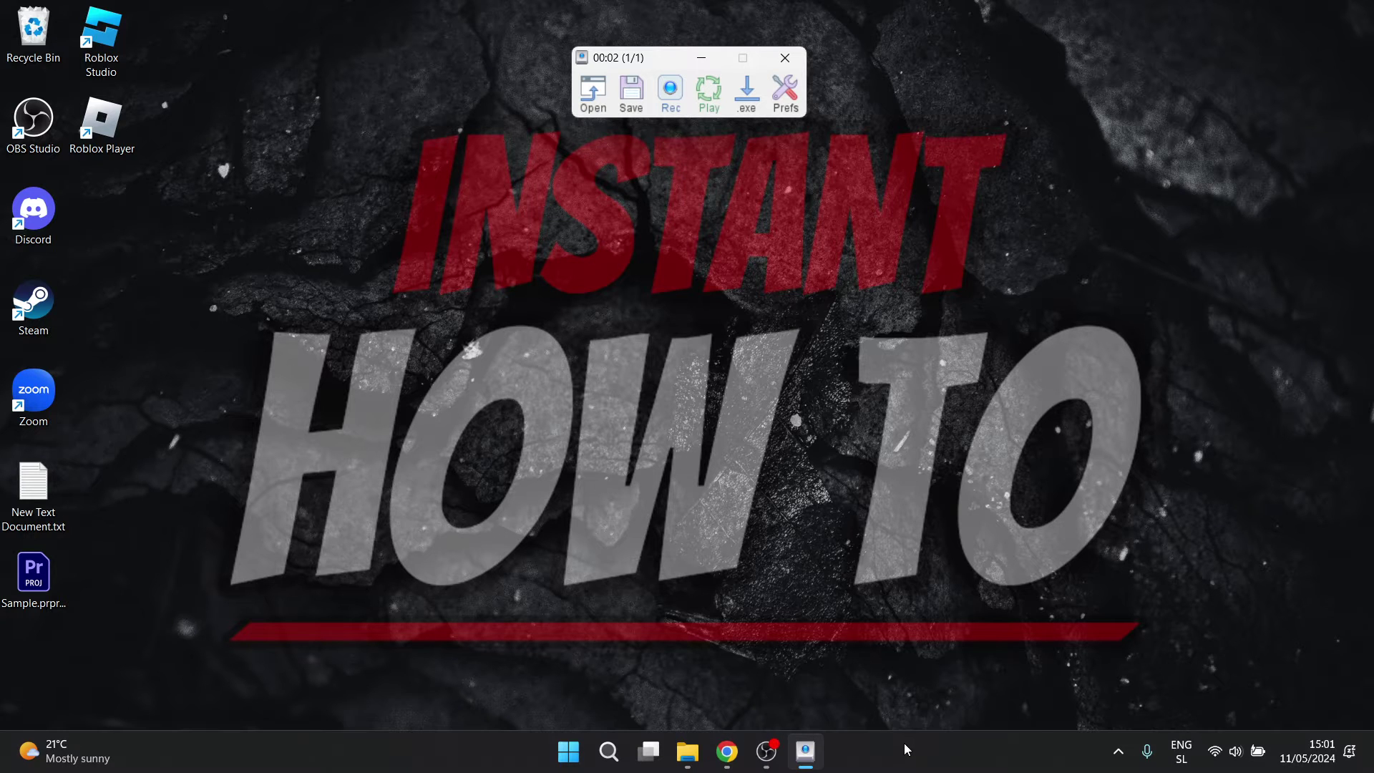
pyautogui.rightClick(899, 745)
pyautogui.click(956, 685)
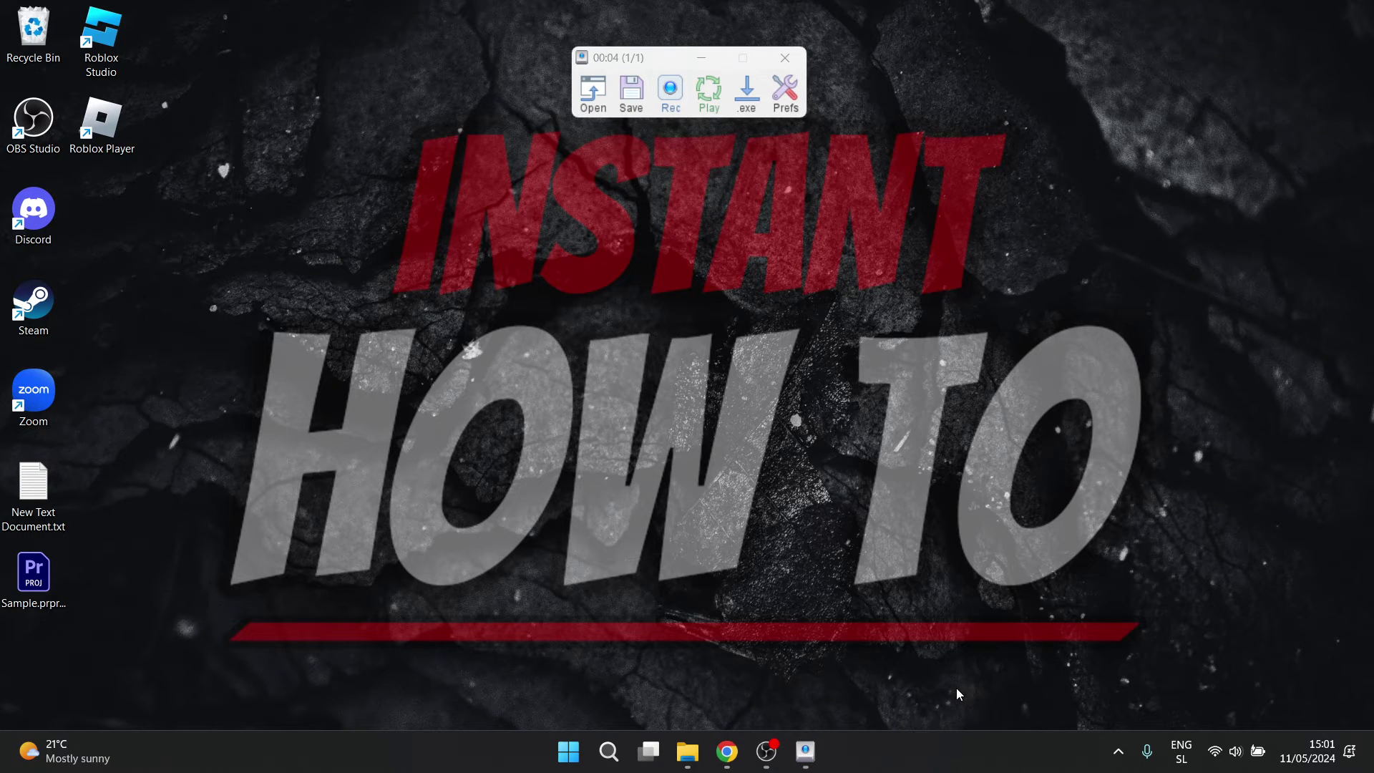
pyautogui.click(690, 96)
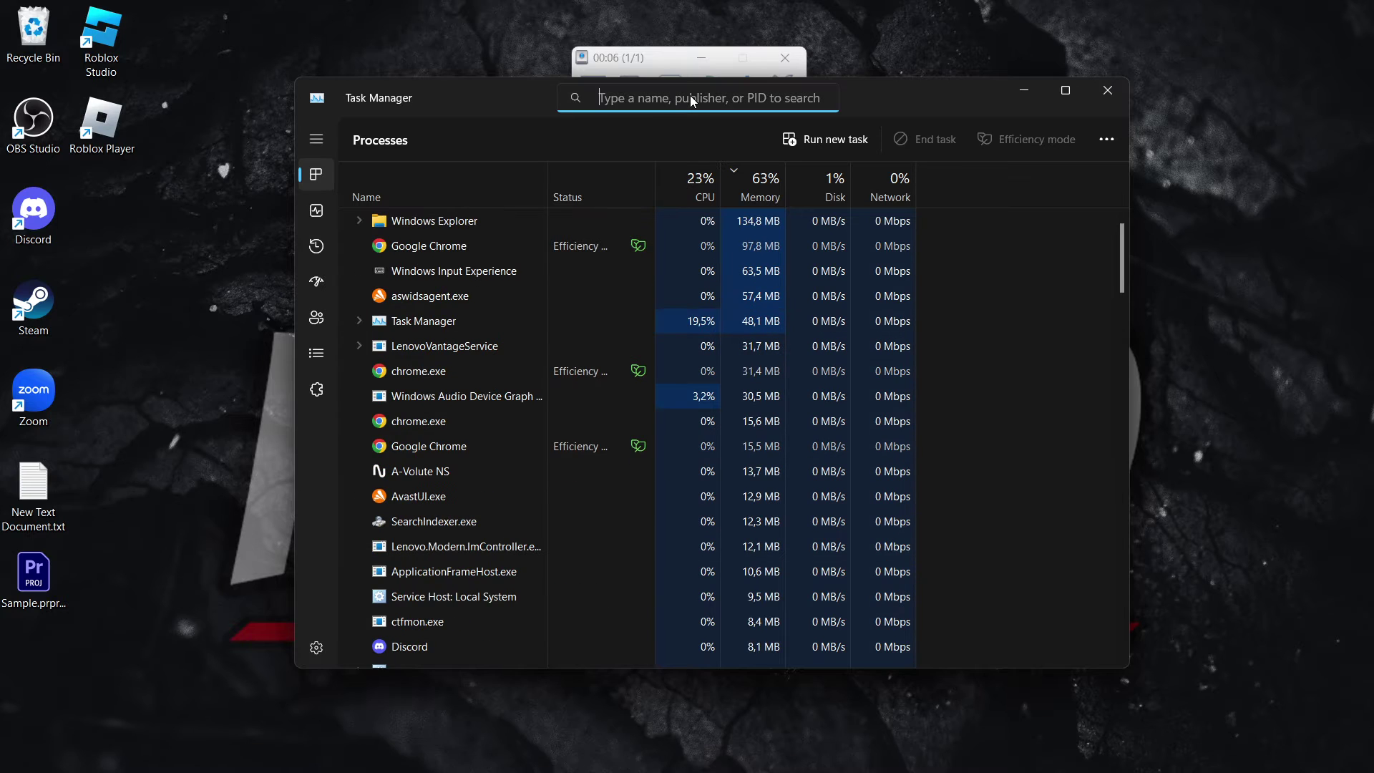
pyautogui.write('discord')
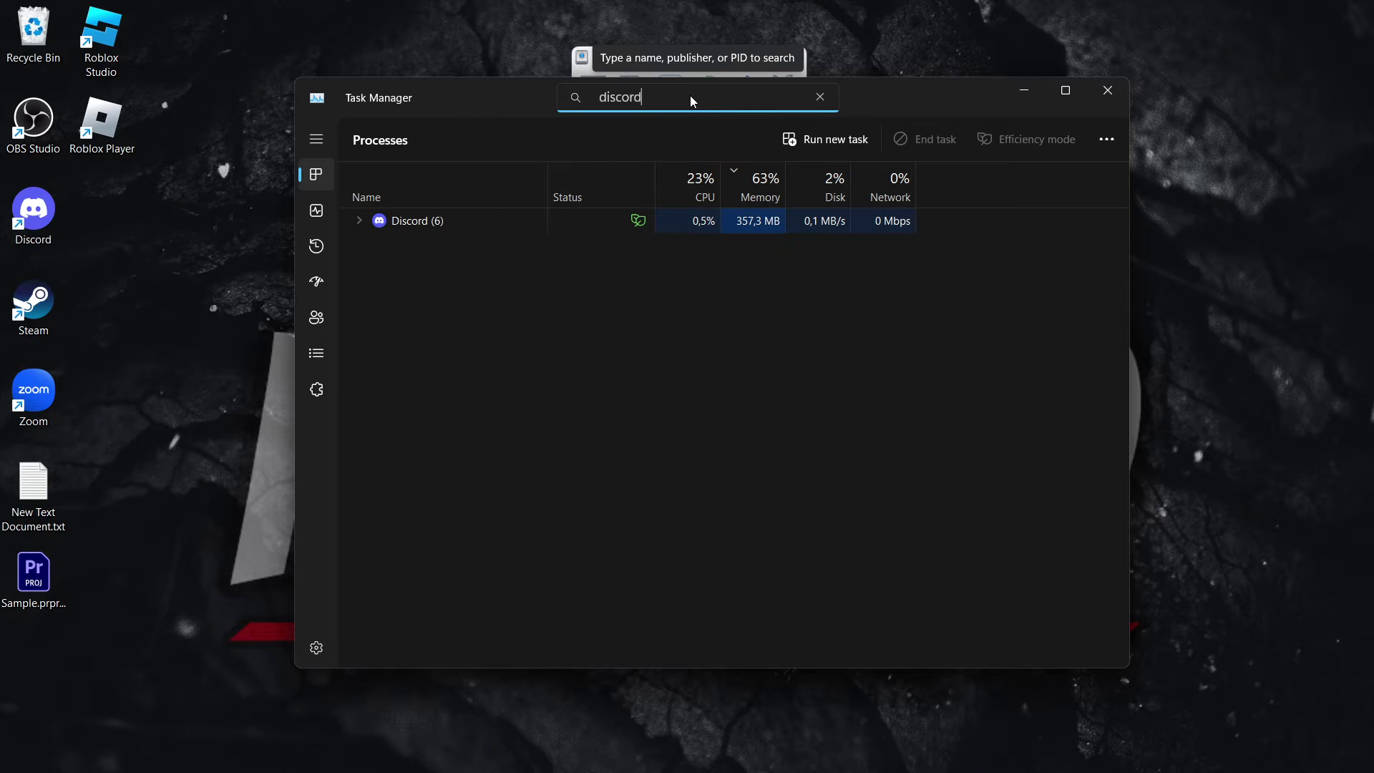
pyautogui.click(444, 219)
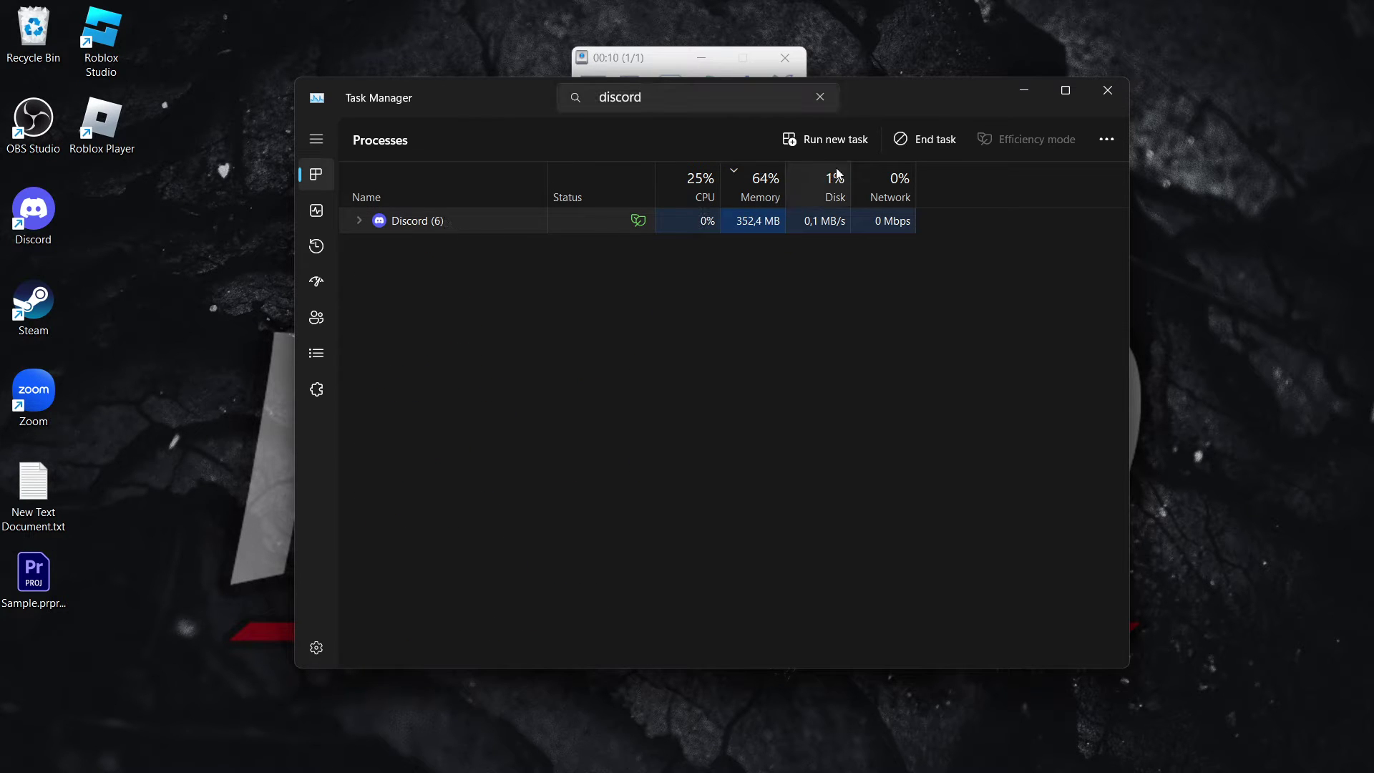
pyautogui.click(925, 140)
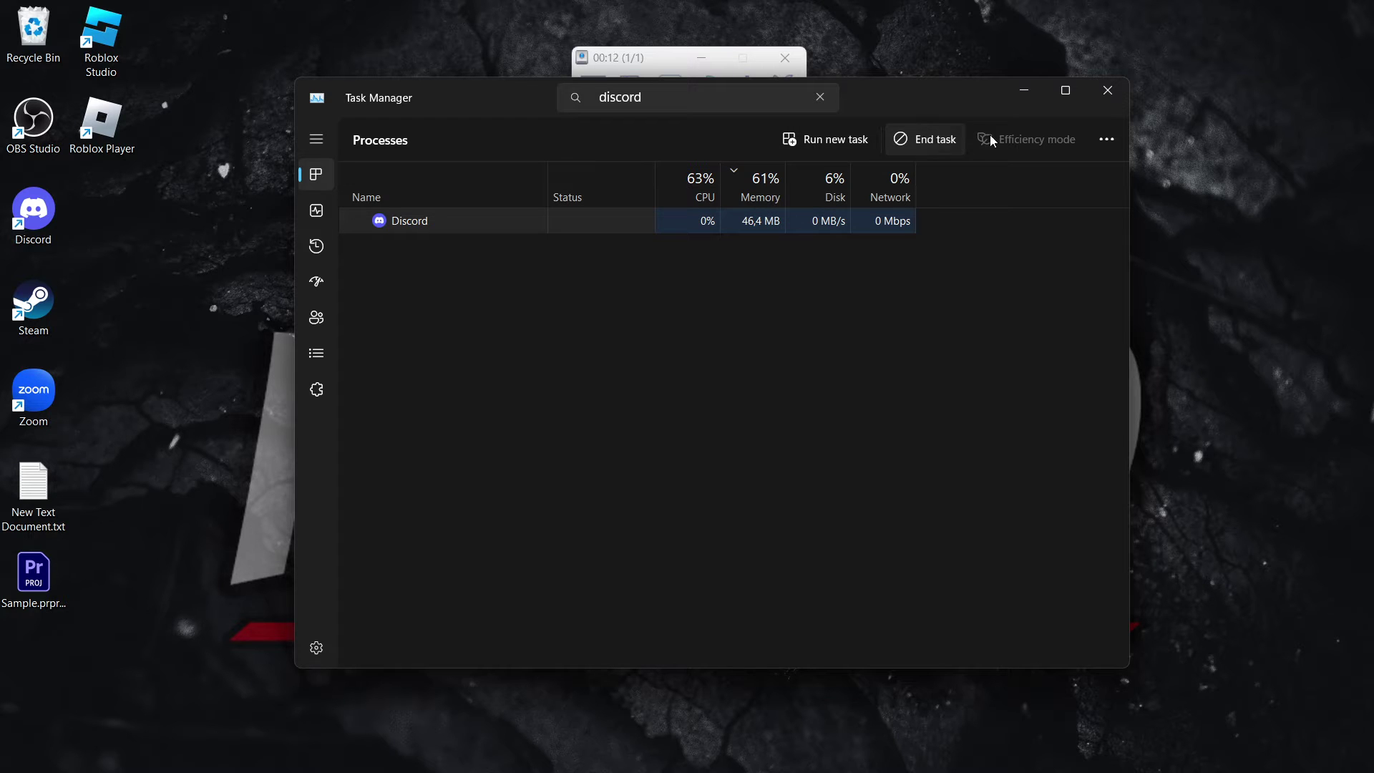
pyautogui.click(1110, 90)
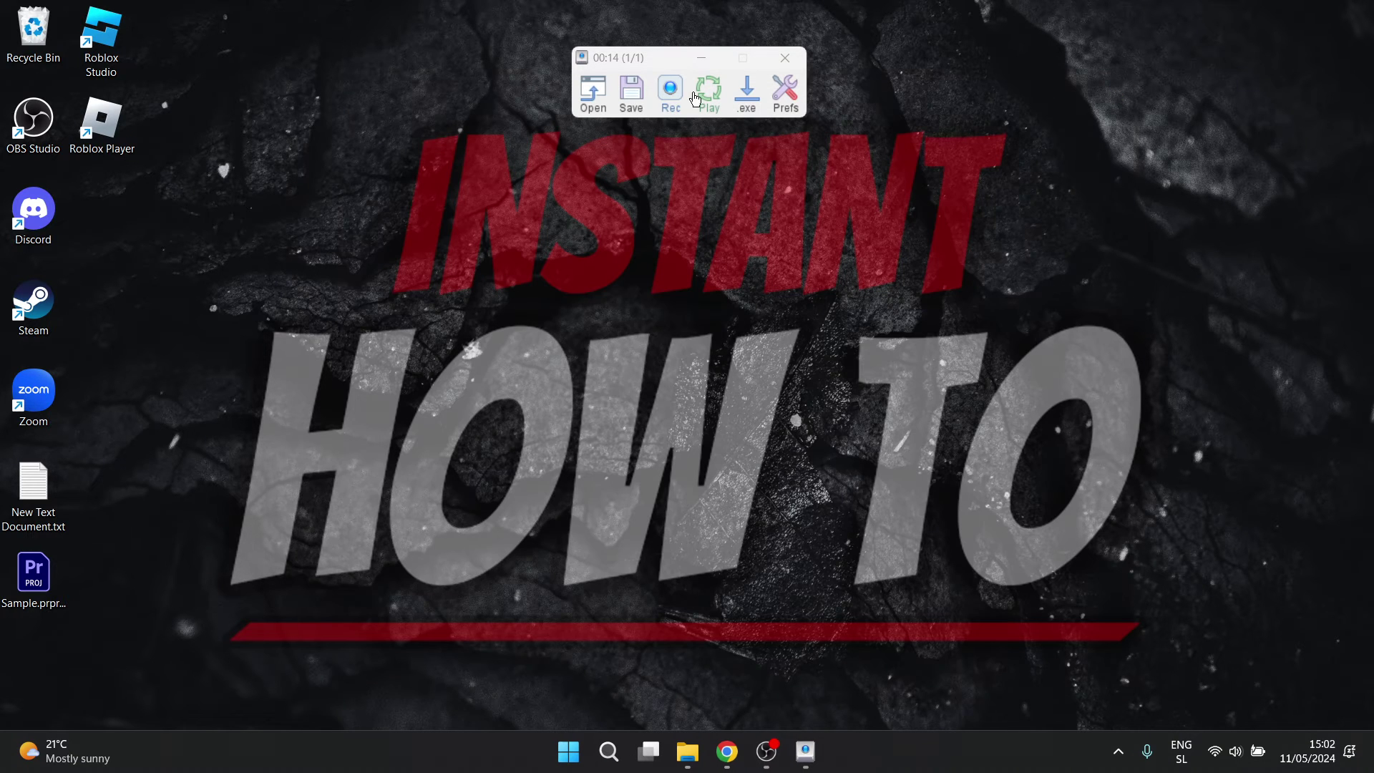
pyautogui.click(669, 102)
# - Save the macro to the Desktop as 'Discord Shutdown.rec', fixing the typo in the name
pyautogui.moveTo(672, 64)
pyautogui.mouseDown()
pyautogui.moveTo(709, 68)
pyautogui.moveTo(721, 85)
pyautogui.moveTo(673, 43)
pyautogui.moveTo(688, 61)
pyautogui.mouseUp()
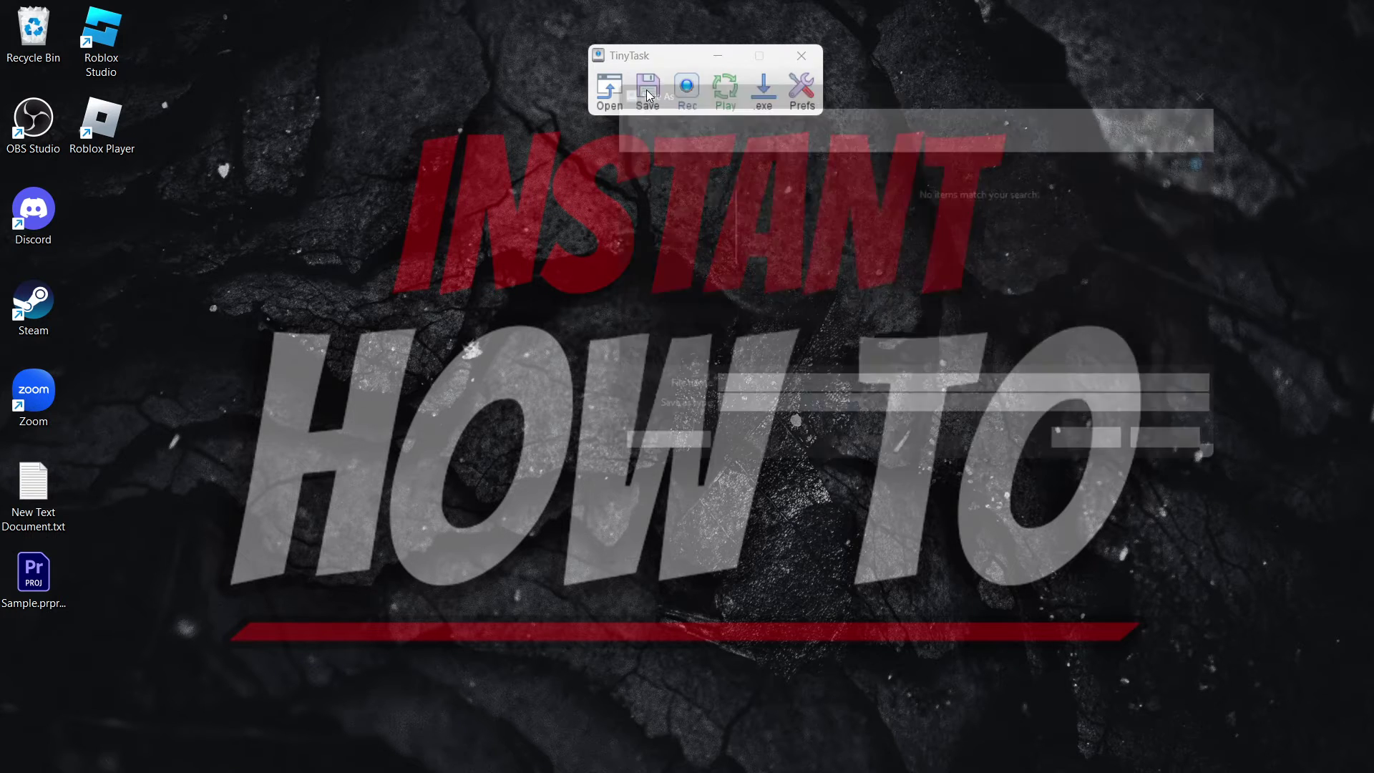
pyautogui.click(649, 93)
pyautogui.write('D')
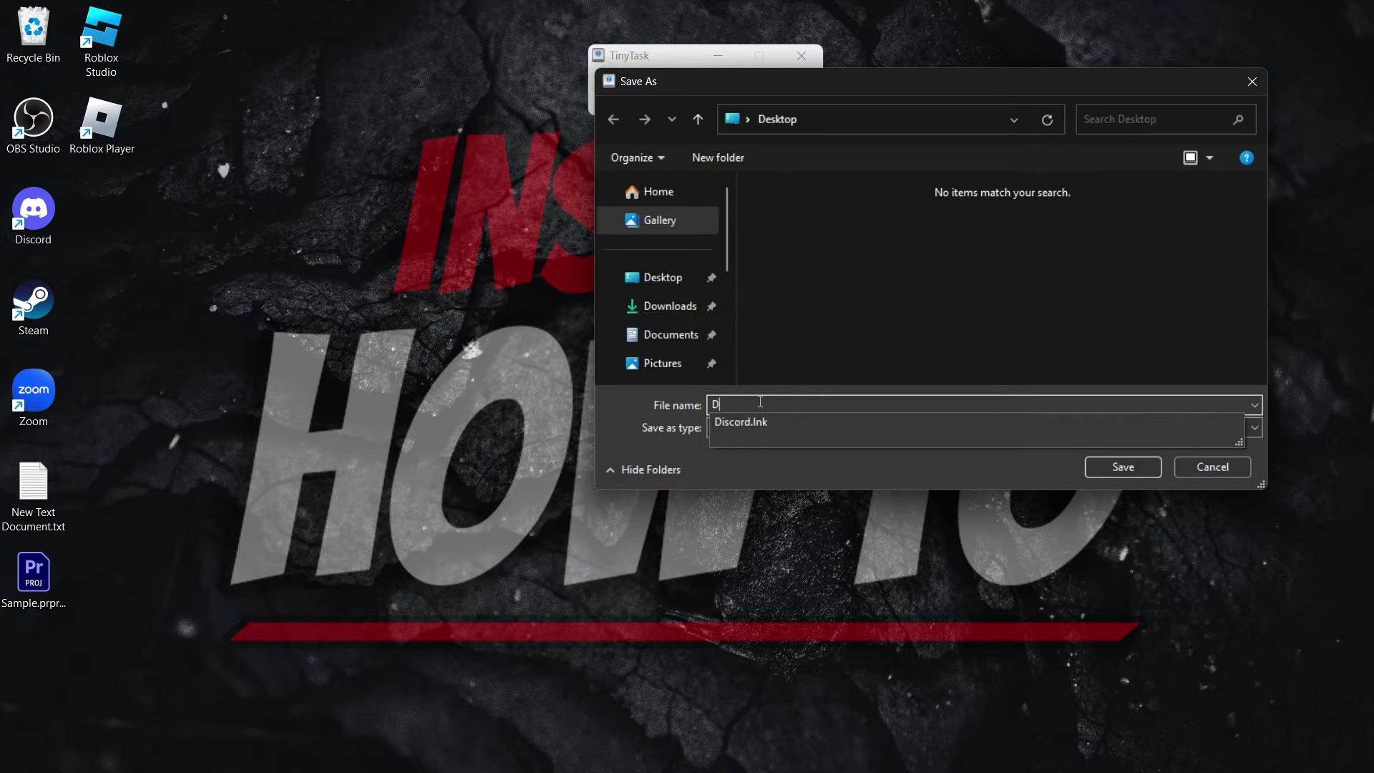
pyautogui.write('iscord Shutdoqn')
pyautogui.press('BackSpace')
pyautogui.write('wn')
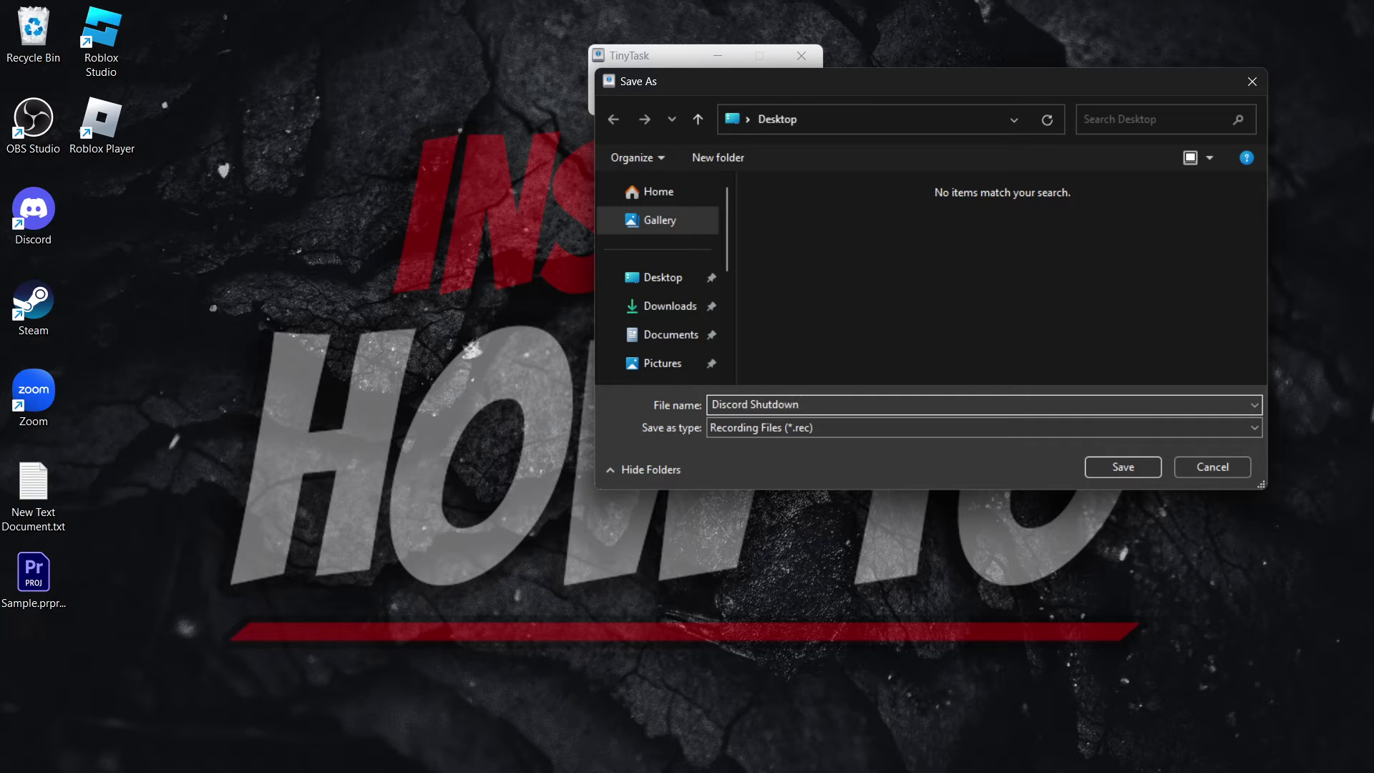
pyautogui.click(657, 305)
pyautogui.click(653, 286)
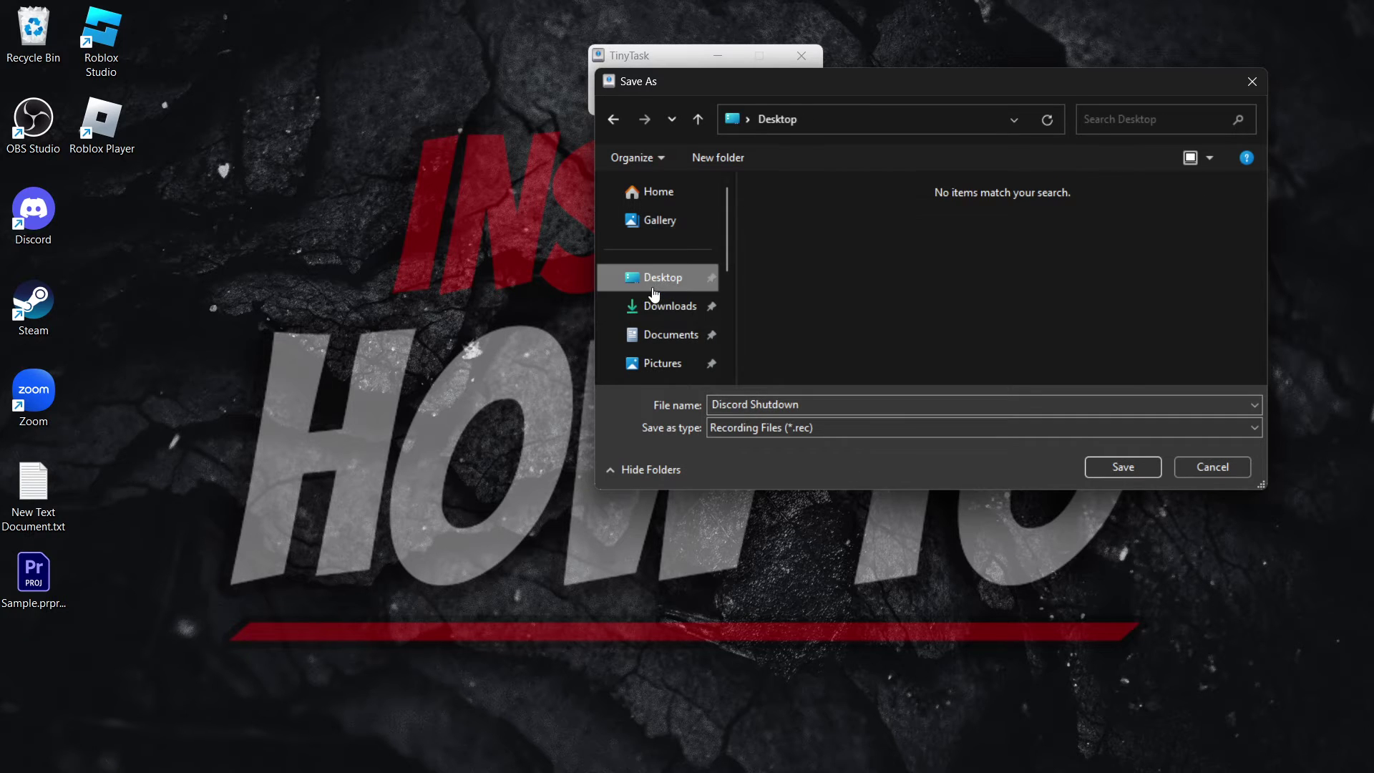
pyautogui.click(1124, 467)
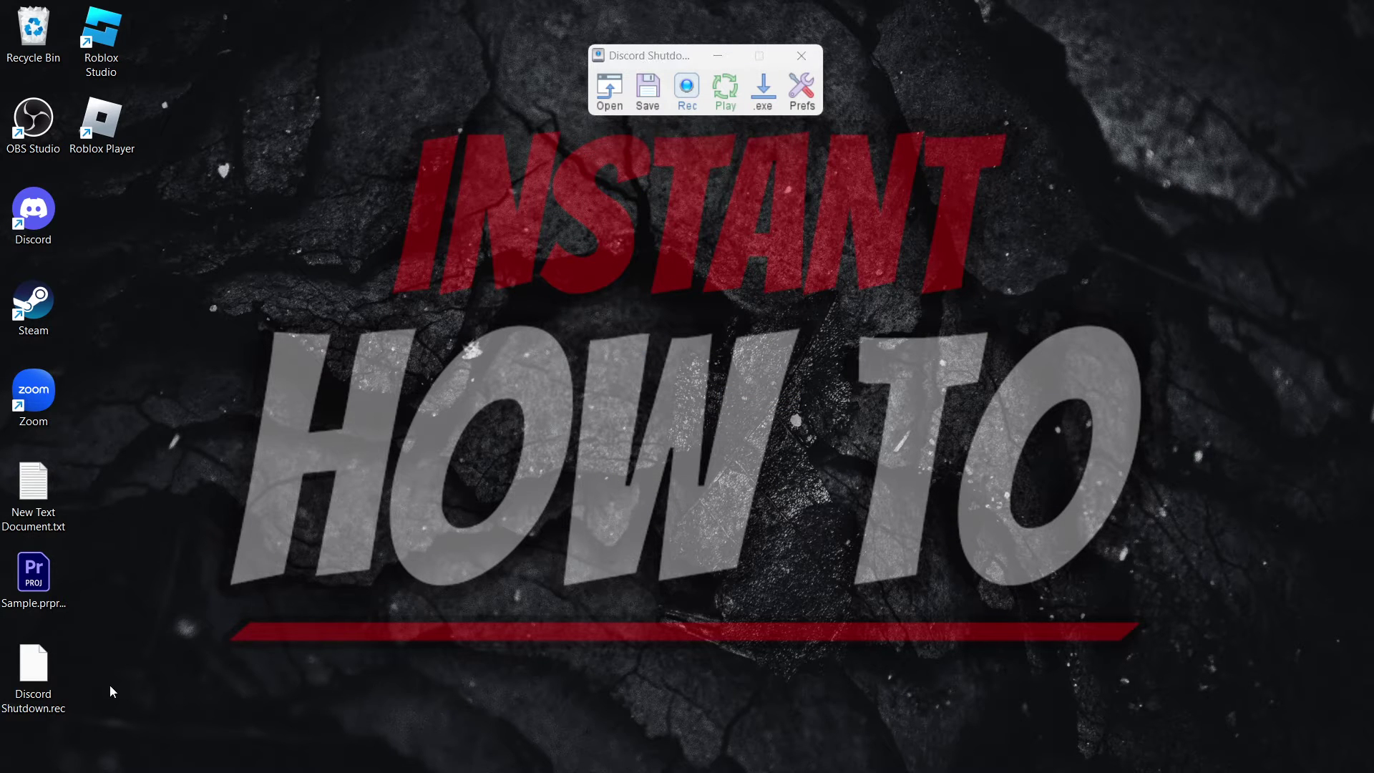
# - Move the Discord Shutdown.rec icon near the desktop top and lower the TinyTask window slightly
pyautogui.moveTo(40, 682); pyautogui.dragTo(251, 186)
pyautogui.moveTo(367, 306)
pyautogui.mouseDown()
pyautogui.moveTo(275, 199)
pyautogui.moveTo(381, 324)
pyautogui.mouseUp()
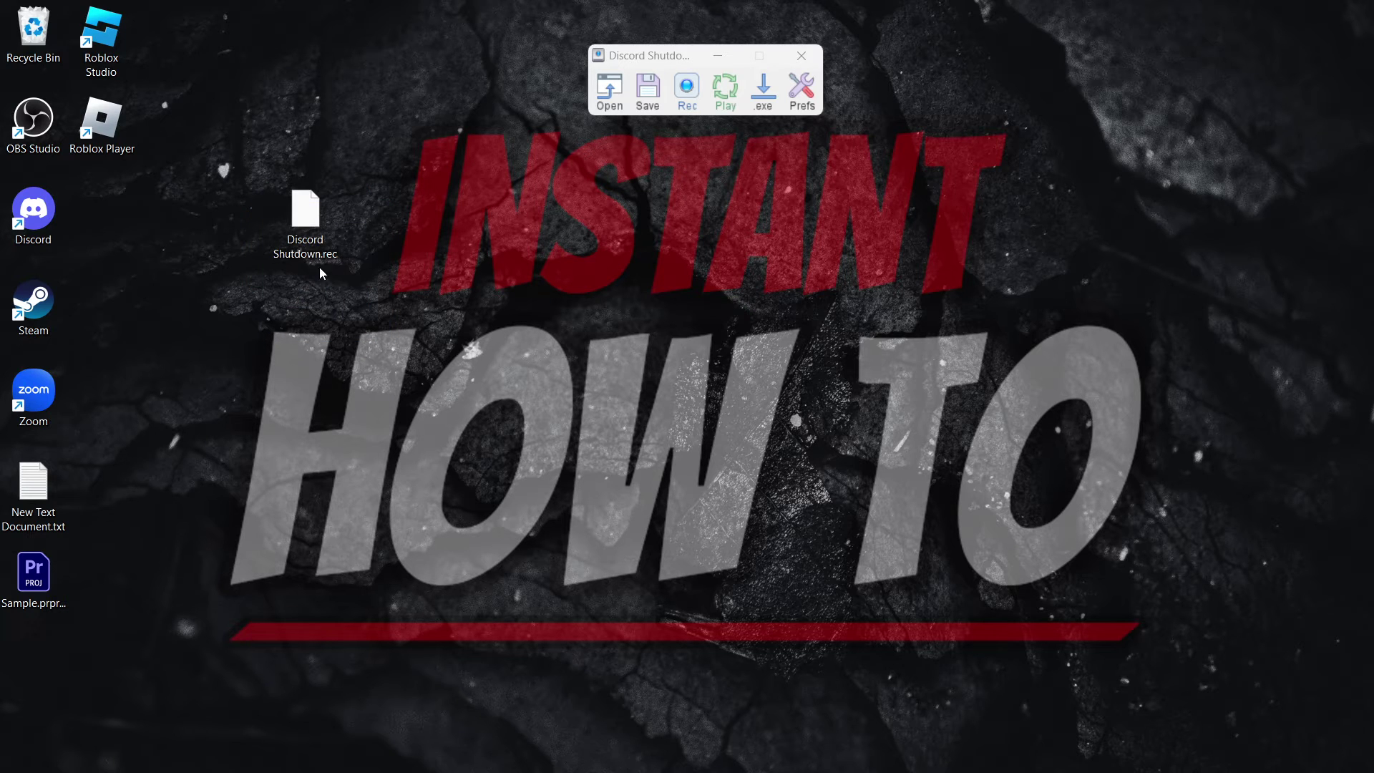
pyautogui.moveTo(320, 259); pyautogui.dragTo(296, 175)
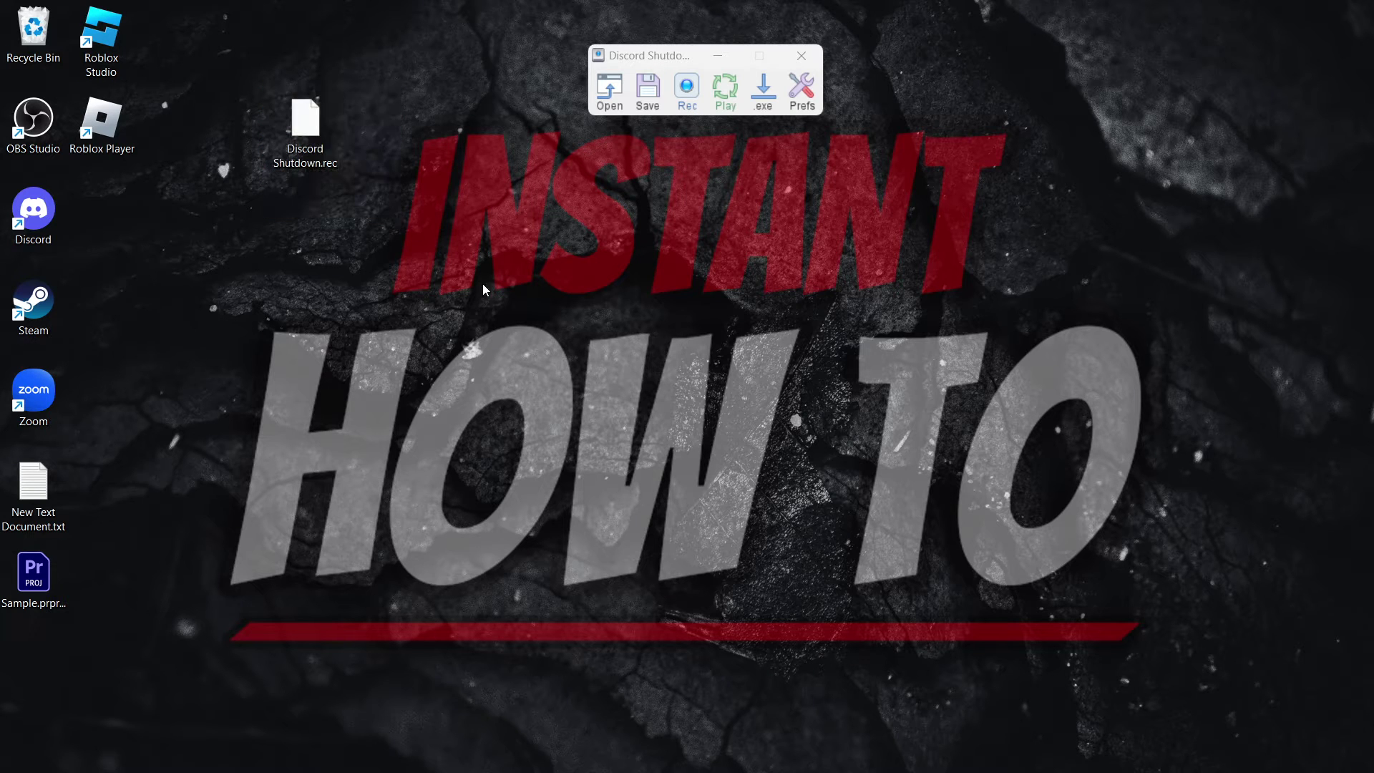
pyautogui.moveTo(455, 266); pyautogui.dragTo(246, 80)
pyautogui.moveTo(693, 58); pyautogui.dragTo(694, 75)
# - Load Discord Shutdown.rec from the Desktop into TinyTask
pyautogui.click(602, 109)
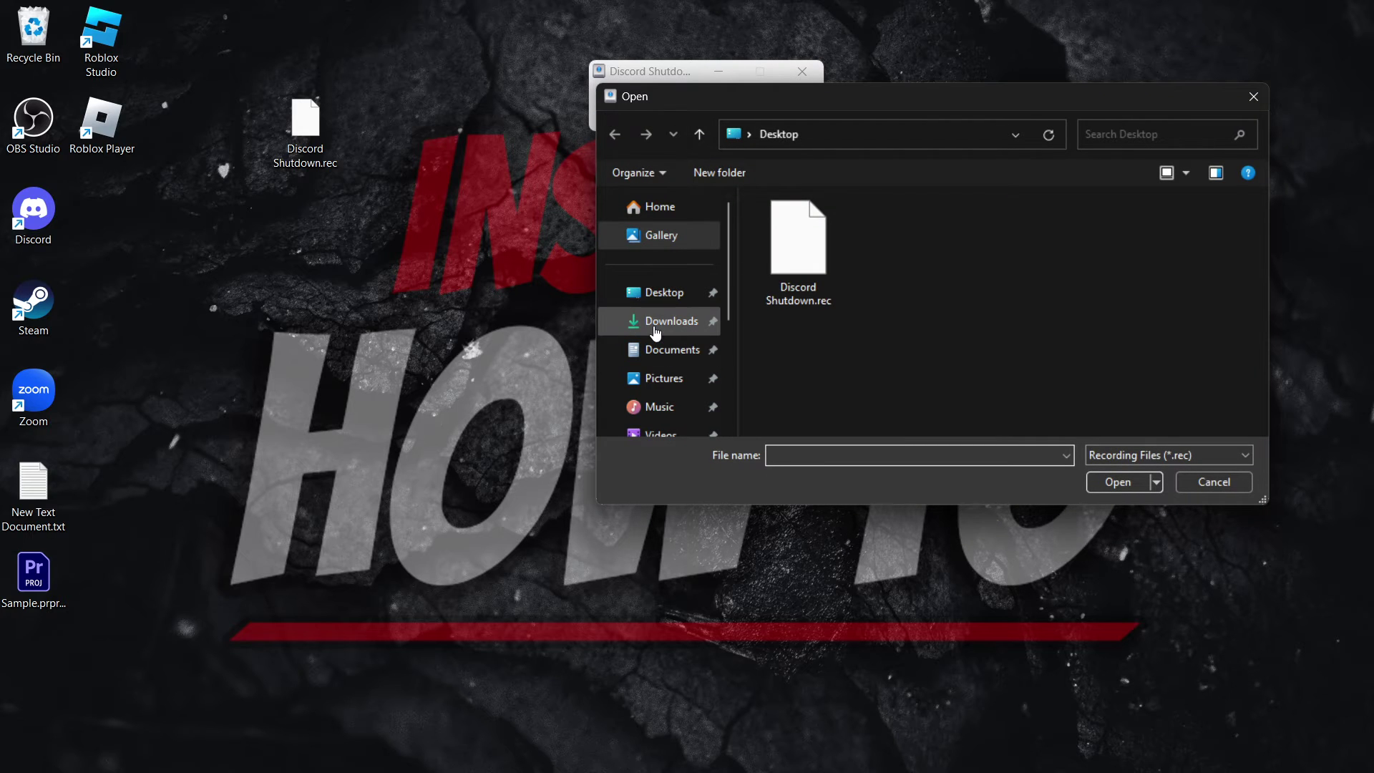
pyautogui.click(641, 292)
pyautogui.click(798, 243)
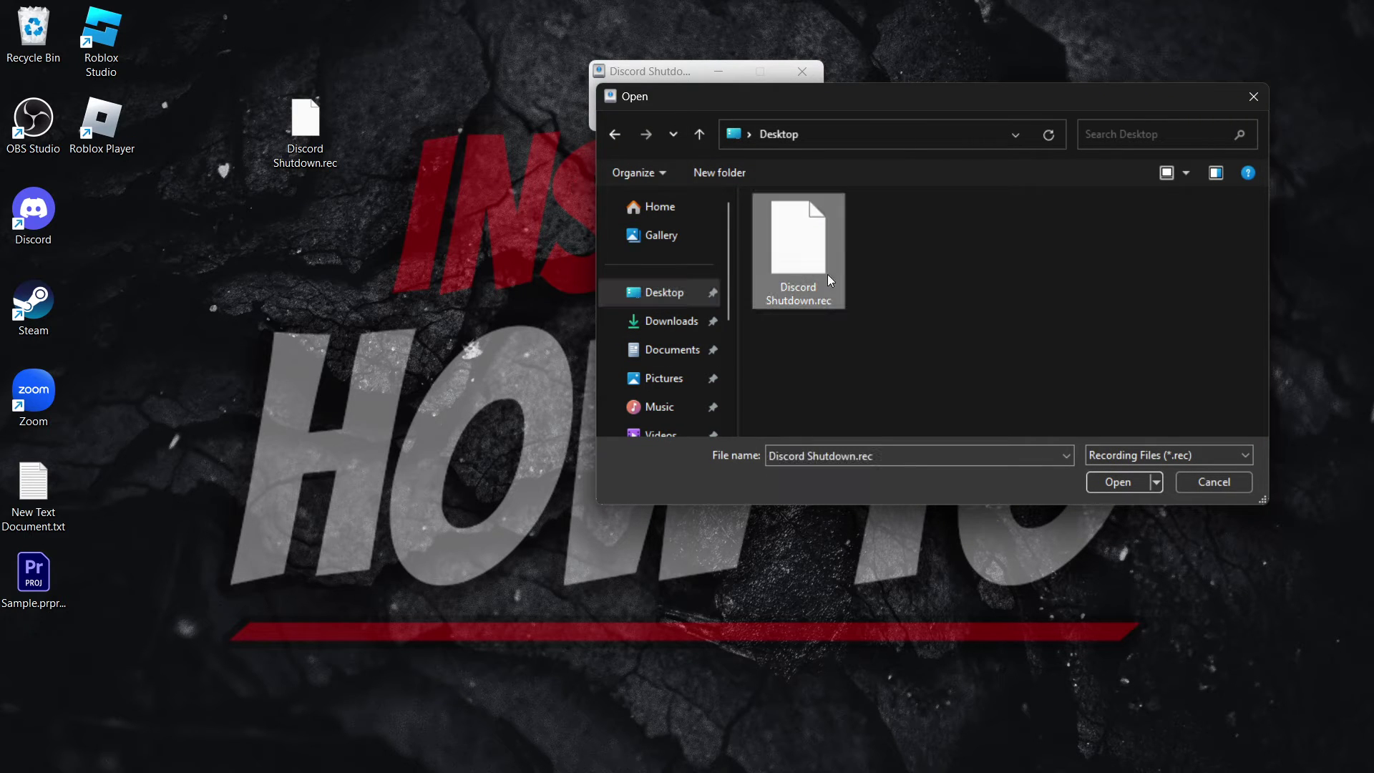
pyautogui.click(1116, 482)
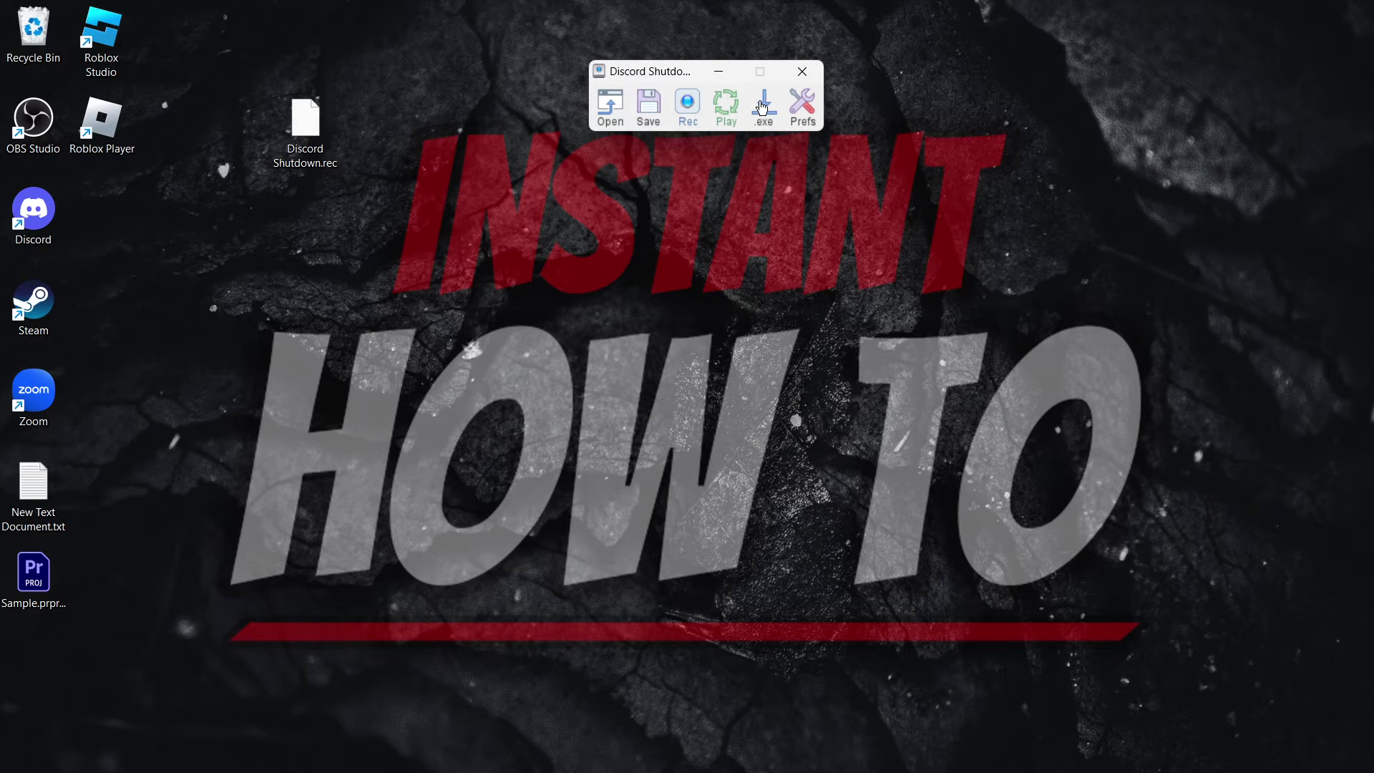
pyautogui.moveTo(313, 127); pyautogui.dragTo(345, 191)
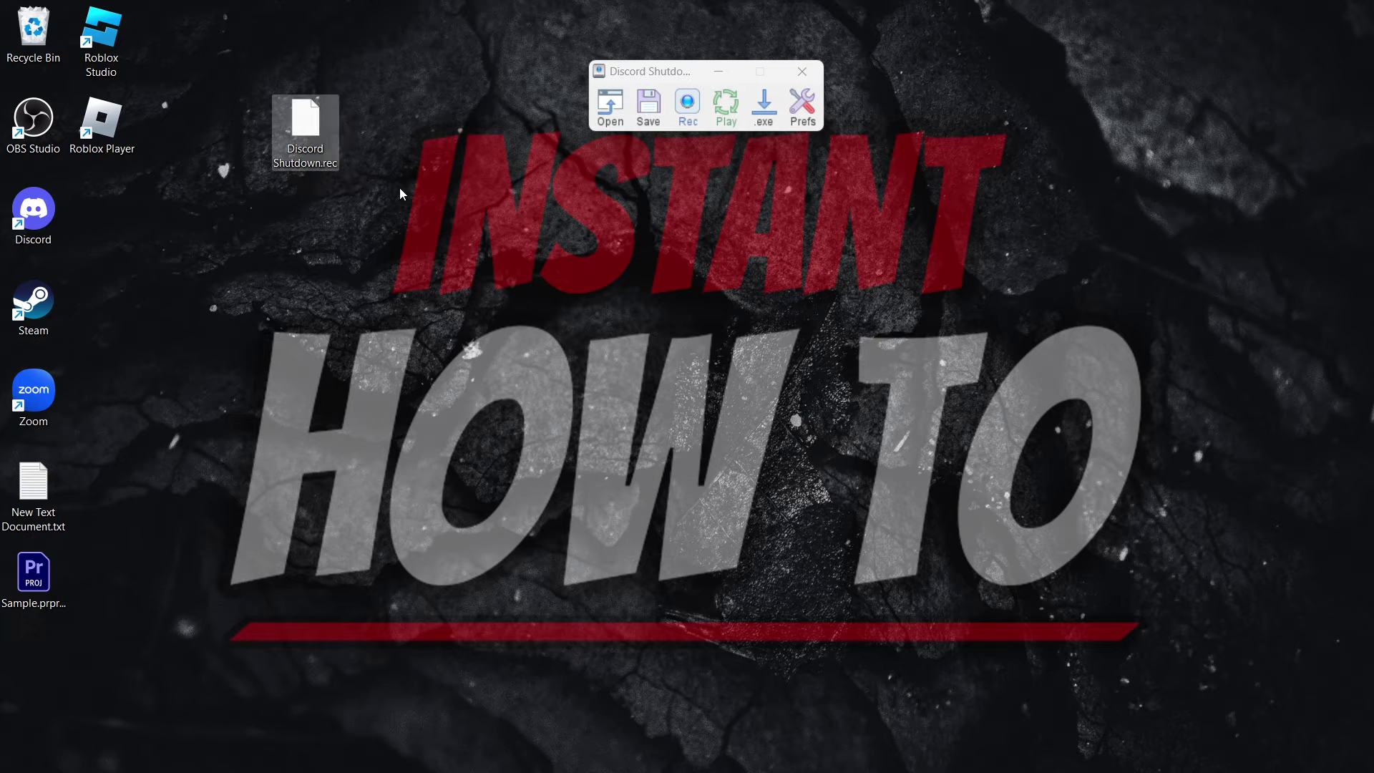
# - Compile the recording to Discord Shutdown.exe on the Desktop and move its icon to the upper right
pyautogui.click(765, 114)
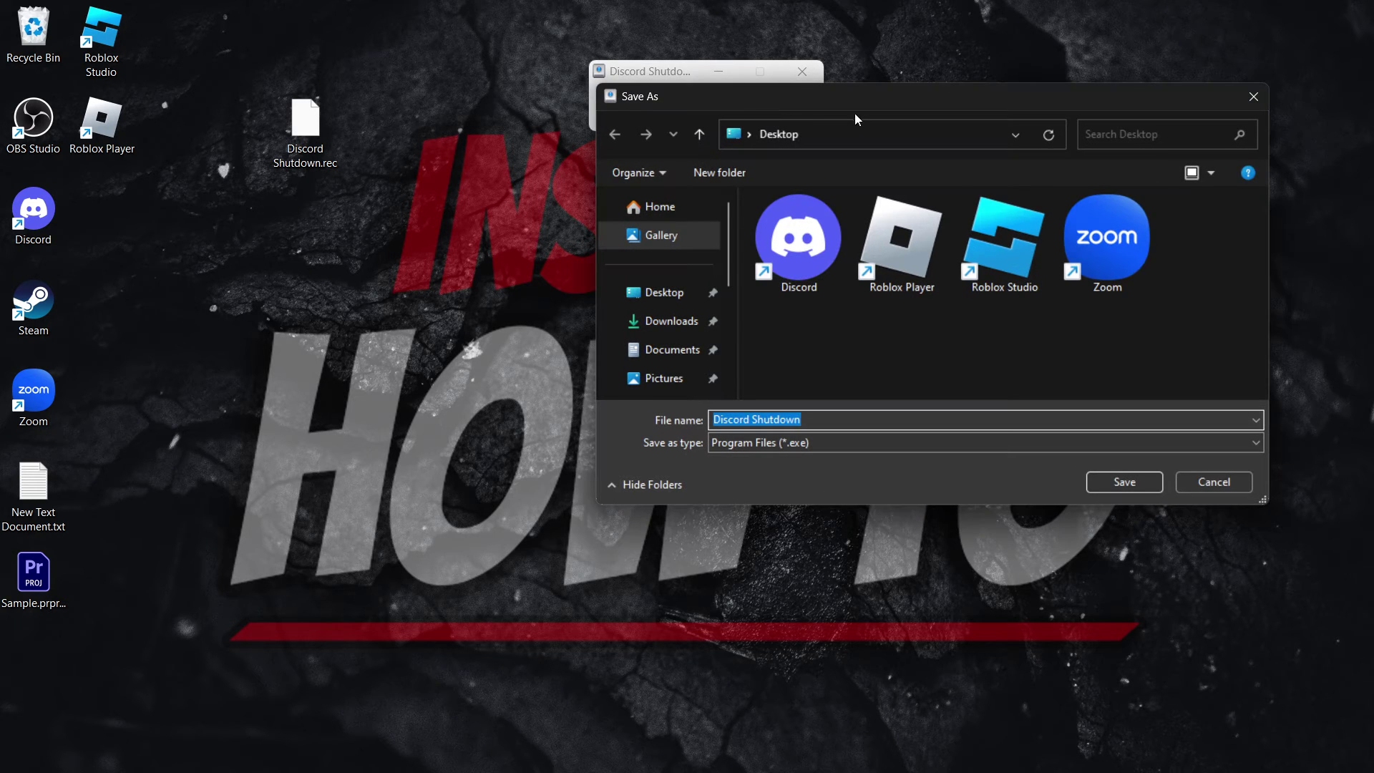
pyautogui.moveTo(875, 109); pyautogui.dragTo(803, 103)
pyautogui.click(605, 295)
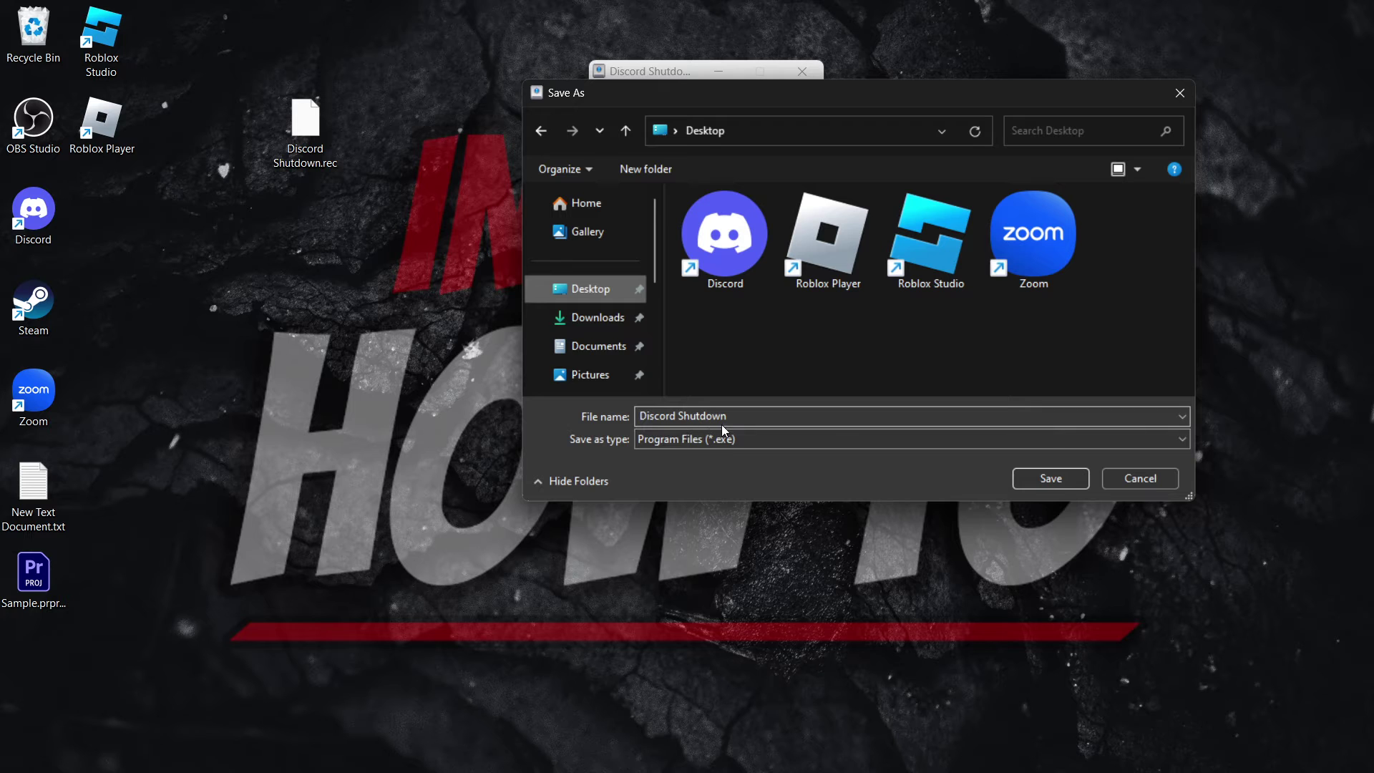
pyautogui.click(1046, 478)
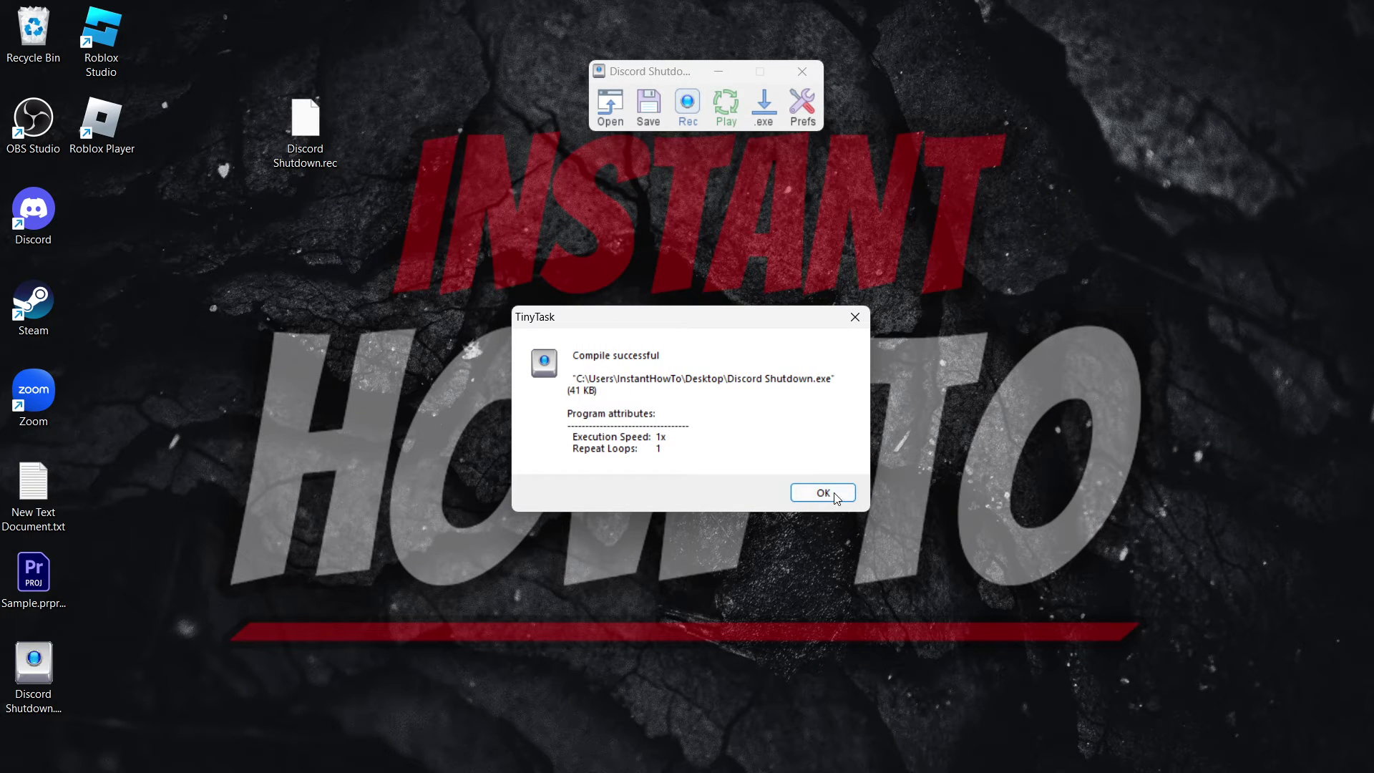
pyautogui.click(823, 492)
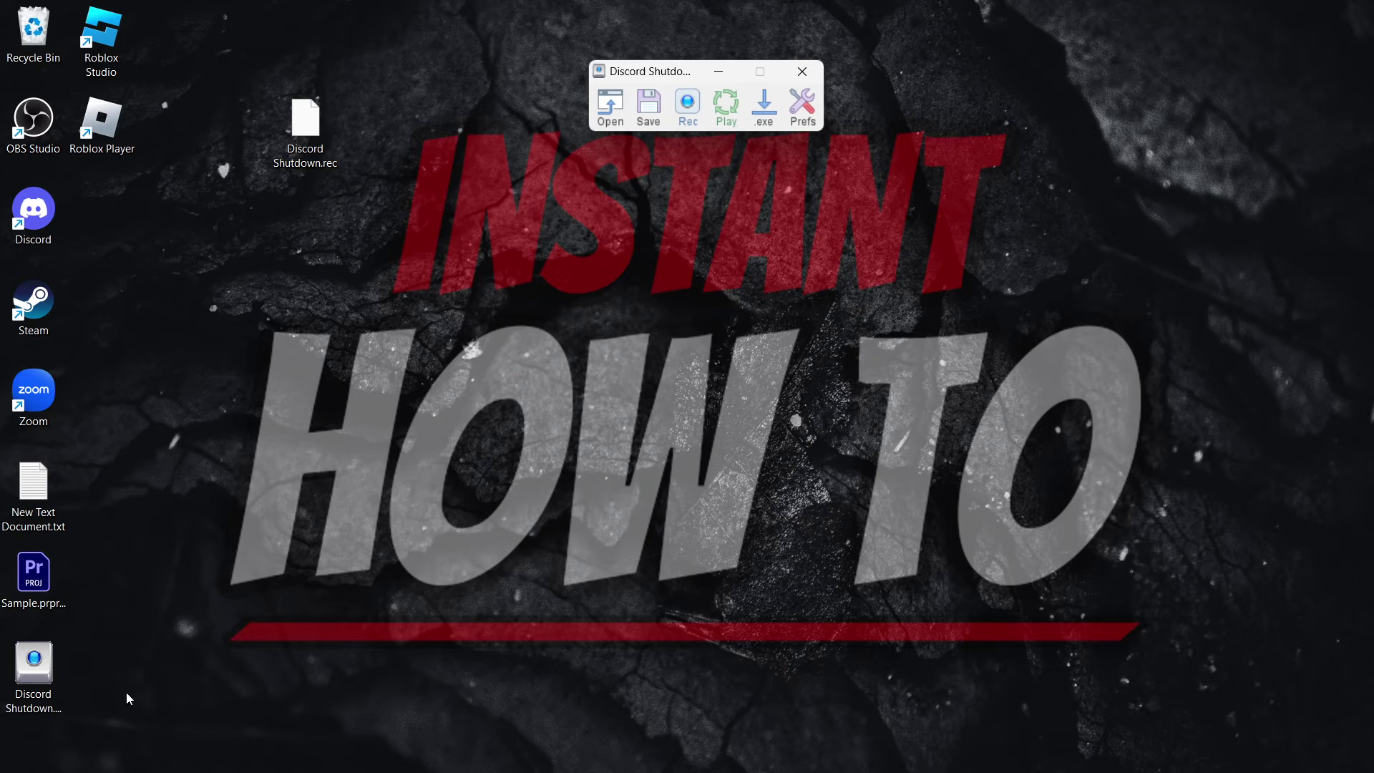
pyautogui.moveTo(43, 689); pyautogui.dragTo(1063, 232)
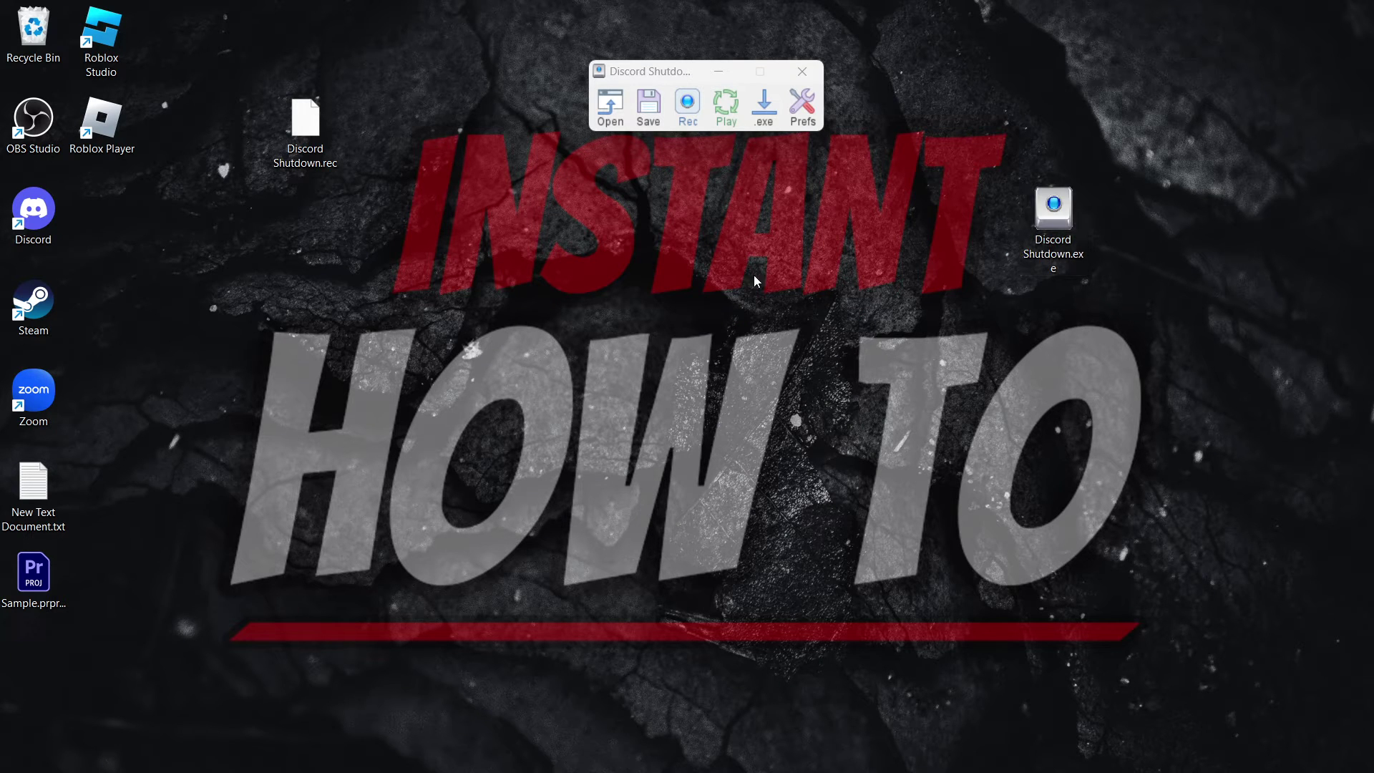
pyautogui.click(23, 212)
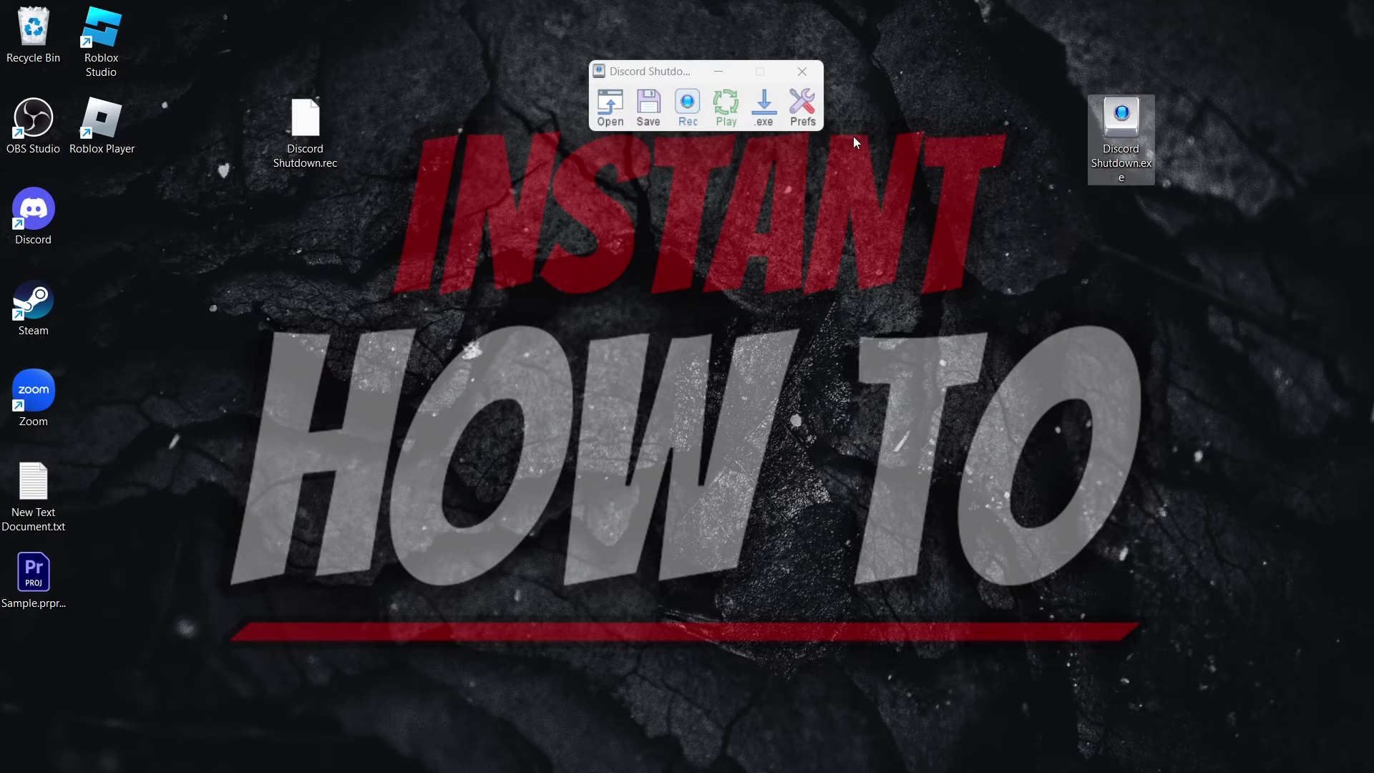
# - Close TinyTask, then end the Discord process group in Task Manager after filtering for 'discord'
pyautogui.click(802, 71)
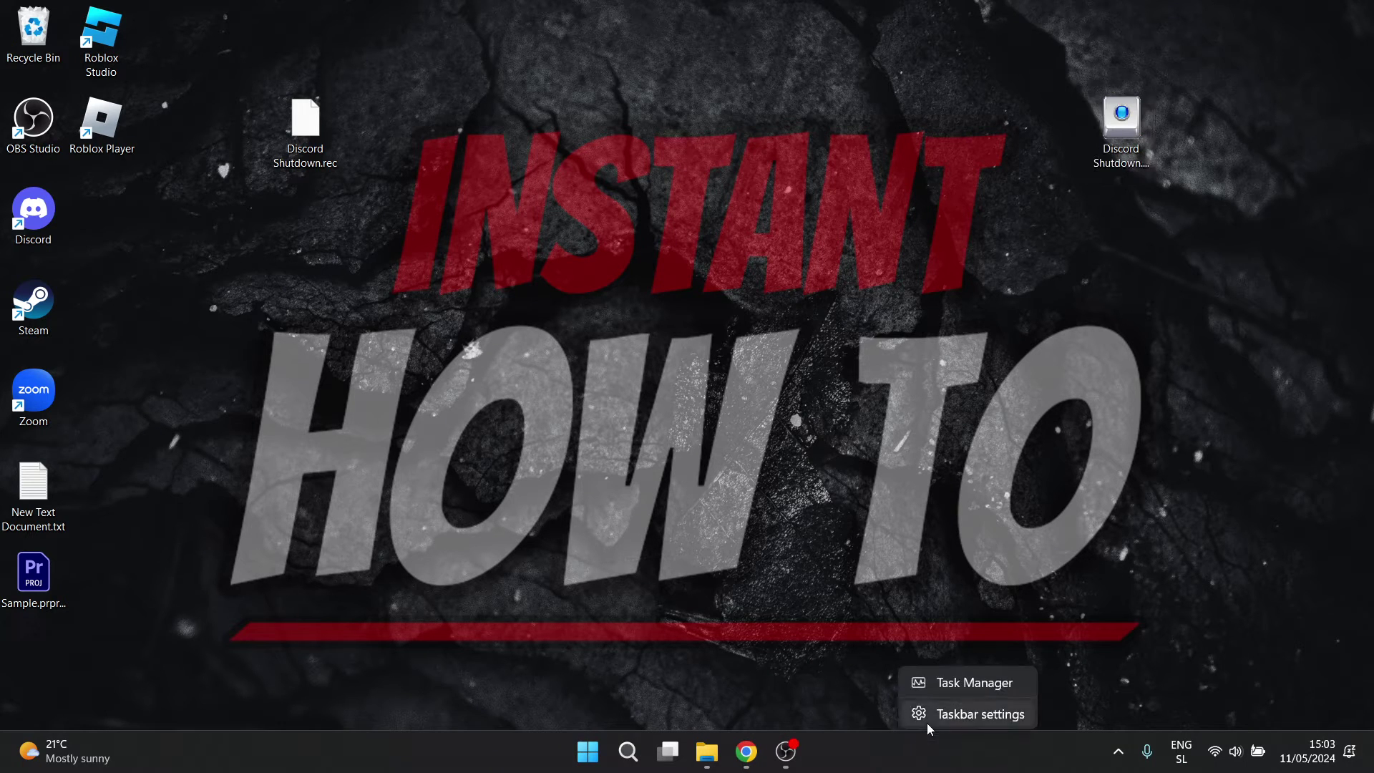
pyautogui.click(957, 689)
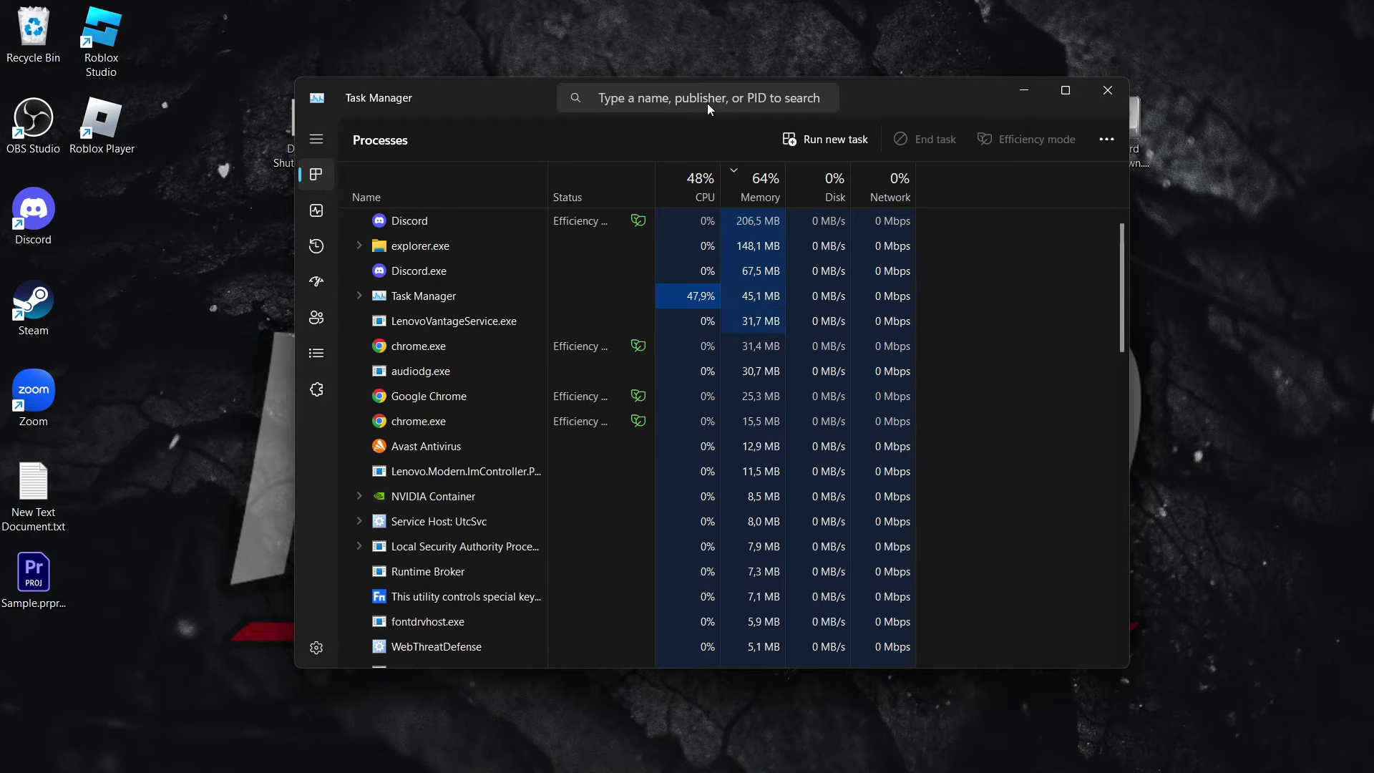
pyautogui.click(690, 97)
pyautogui.write('discord')
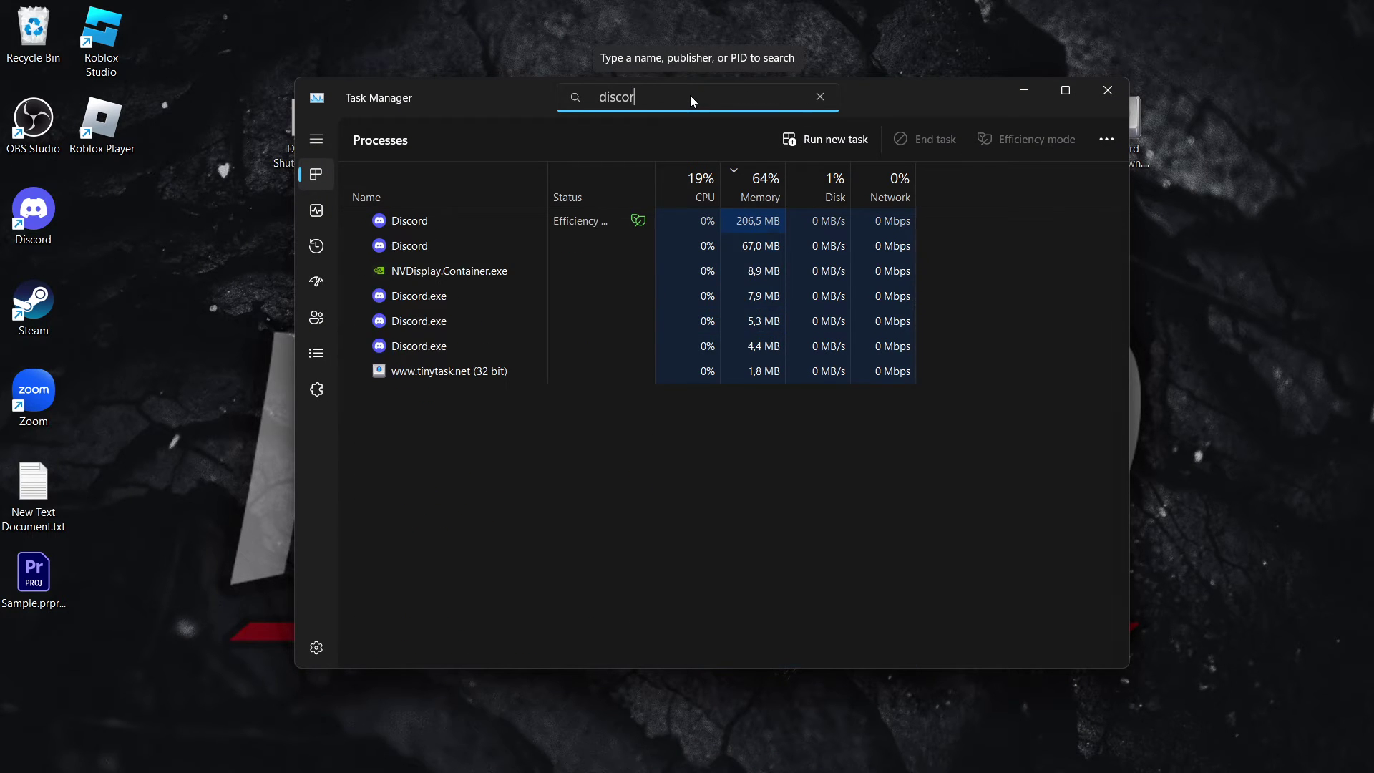
pyautogui.click(441, 219)
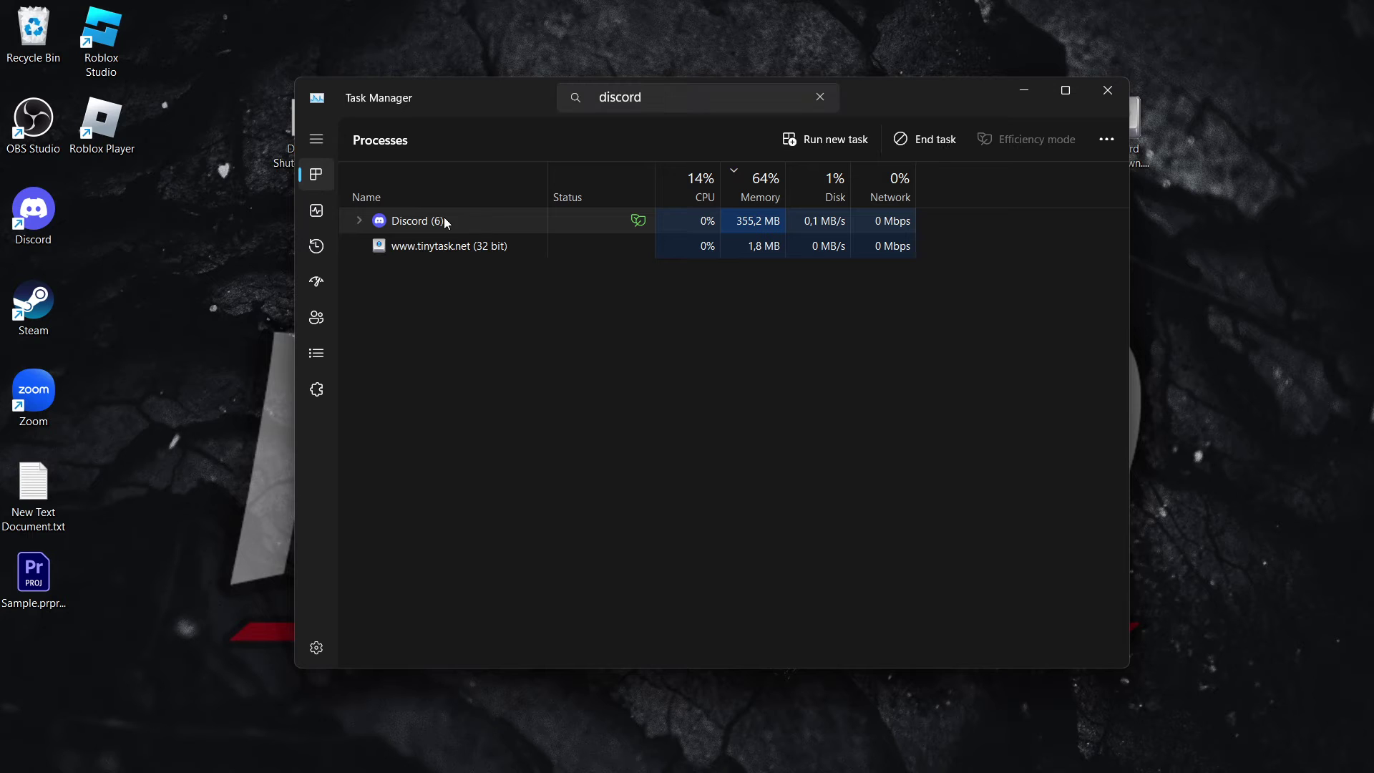
pyautogui.click(911, 140)
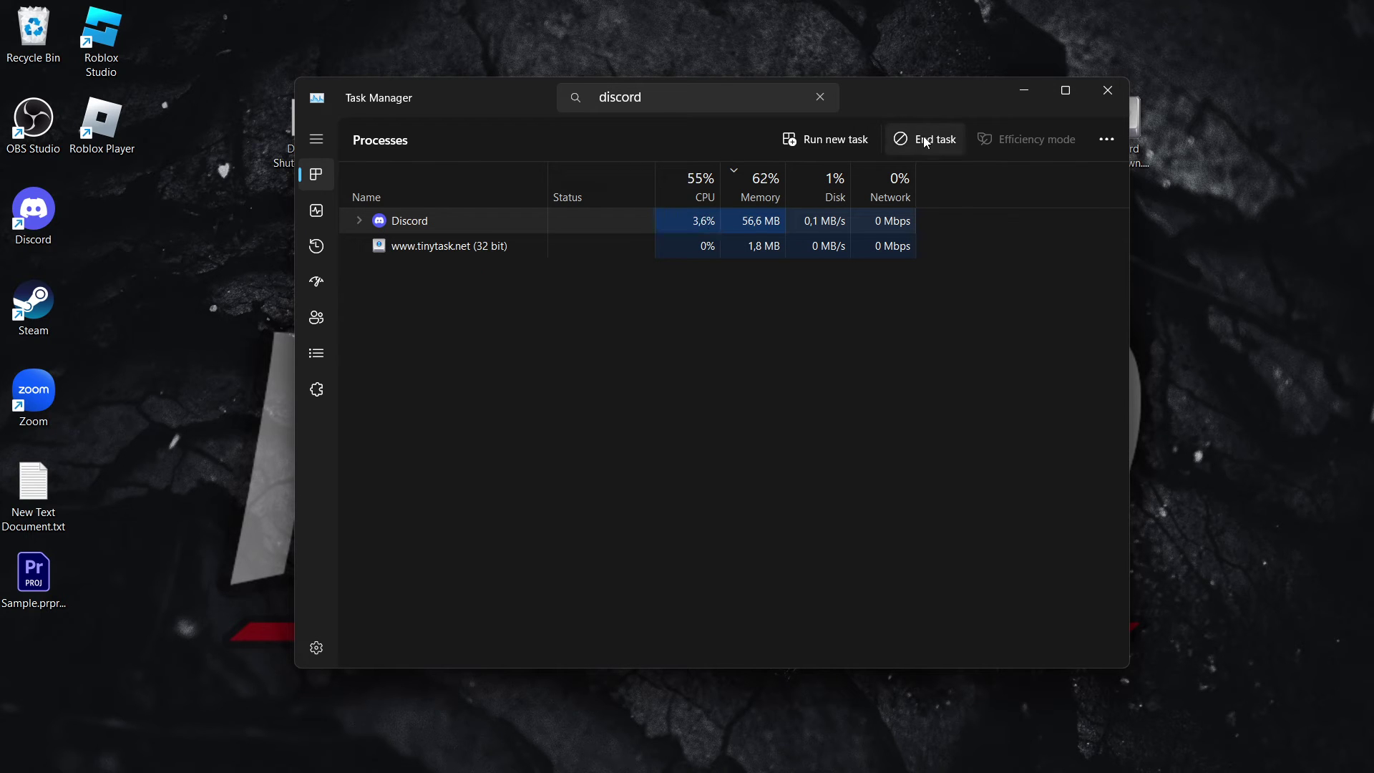
pyautogui.click(1108, 90)
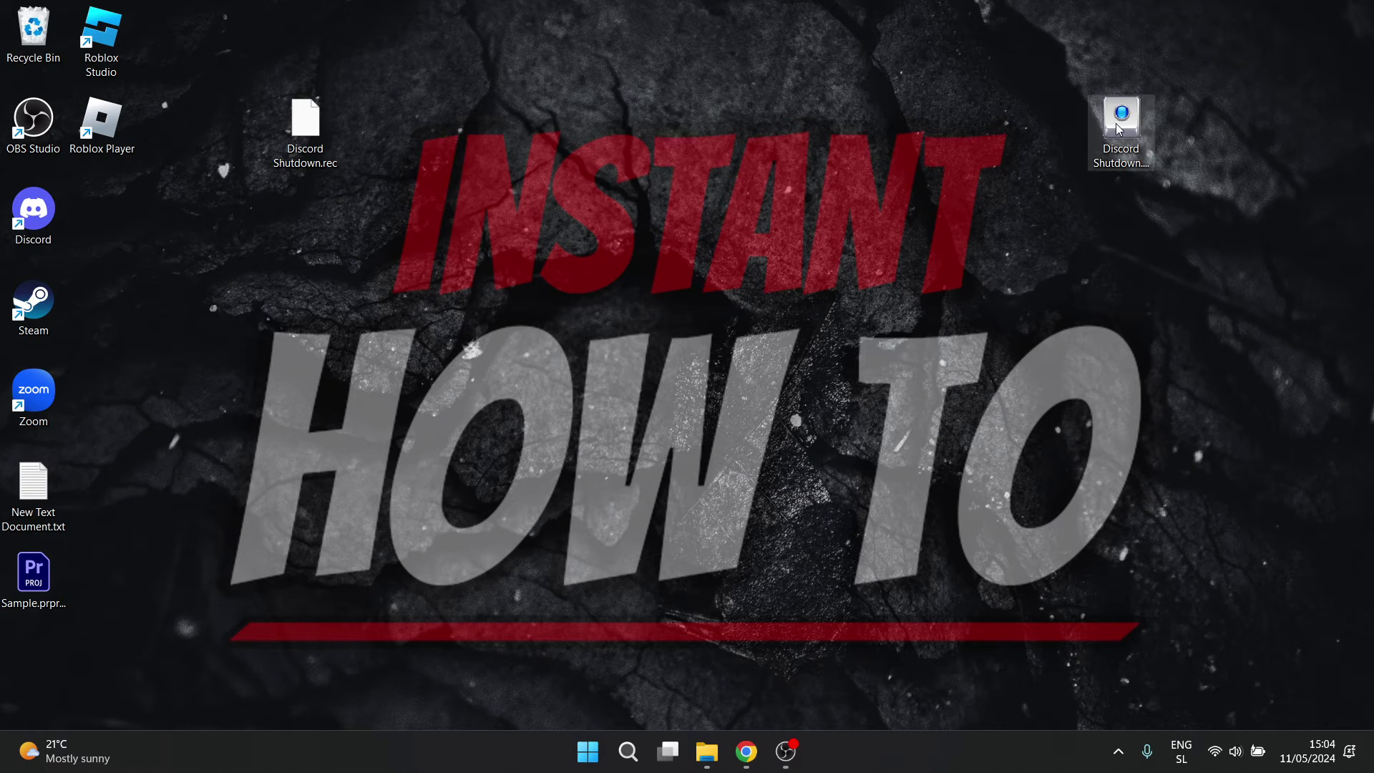
# - Reposition the Discord Shutdown.exe icon and shift the TinyTask window slightly down-left
pyautogui.moveTo(1115, 123)
pyautogui.mouseDown()
pyautogui.moveTo(1113, 160)
pyautogui.moveTo(1106, 142)
pyautogui.moveTo(1188, 147)
pyautogui.moveTo(1122, 140)
pyautogui.mouseUp()
pyautogui.click(1181, 245)
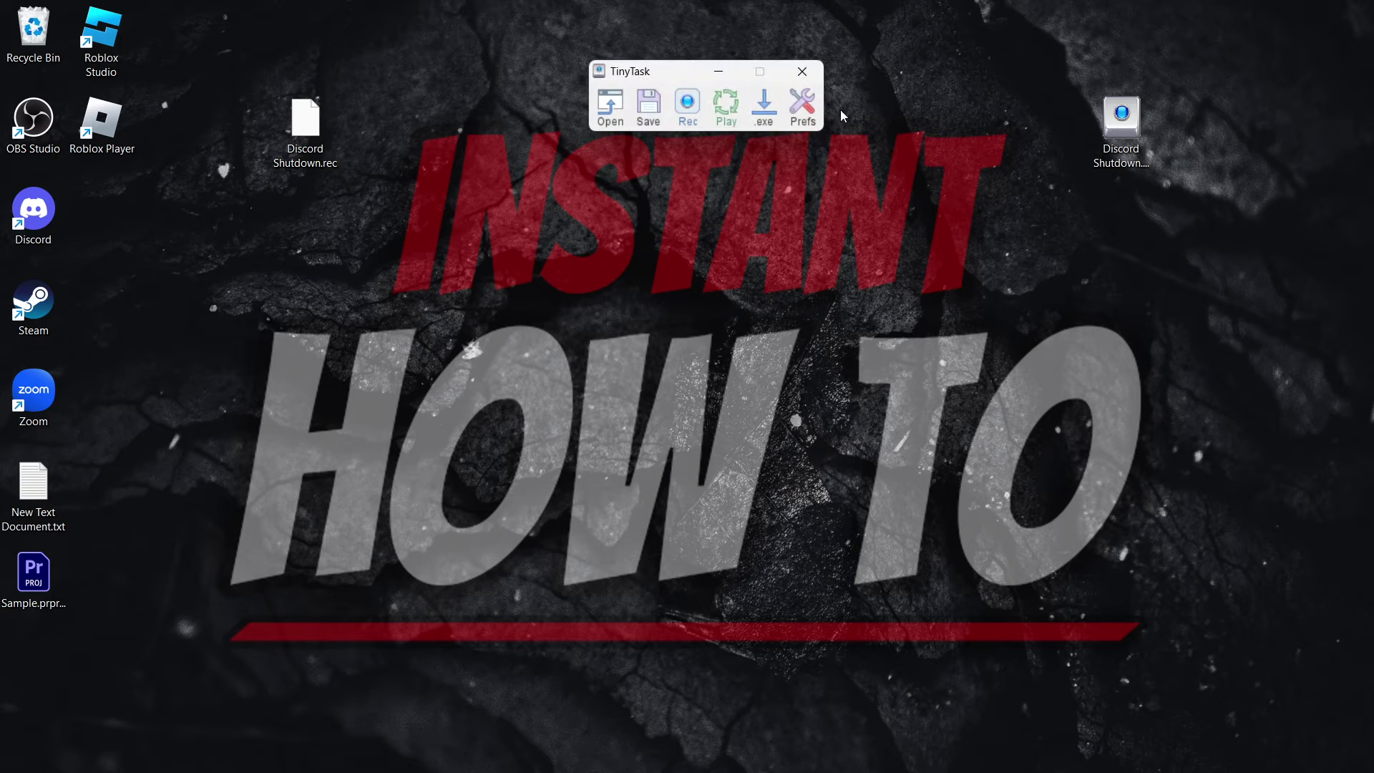
pyautogui.moveTo(677, 79); pyautogui.dragTo(657, 91)
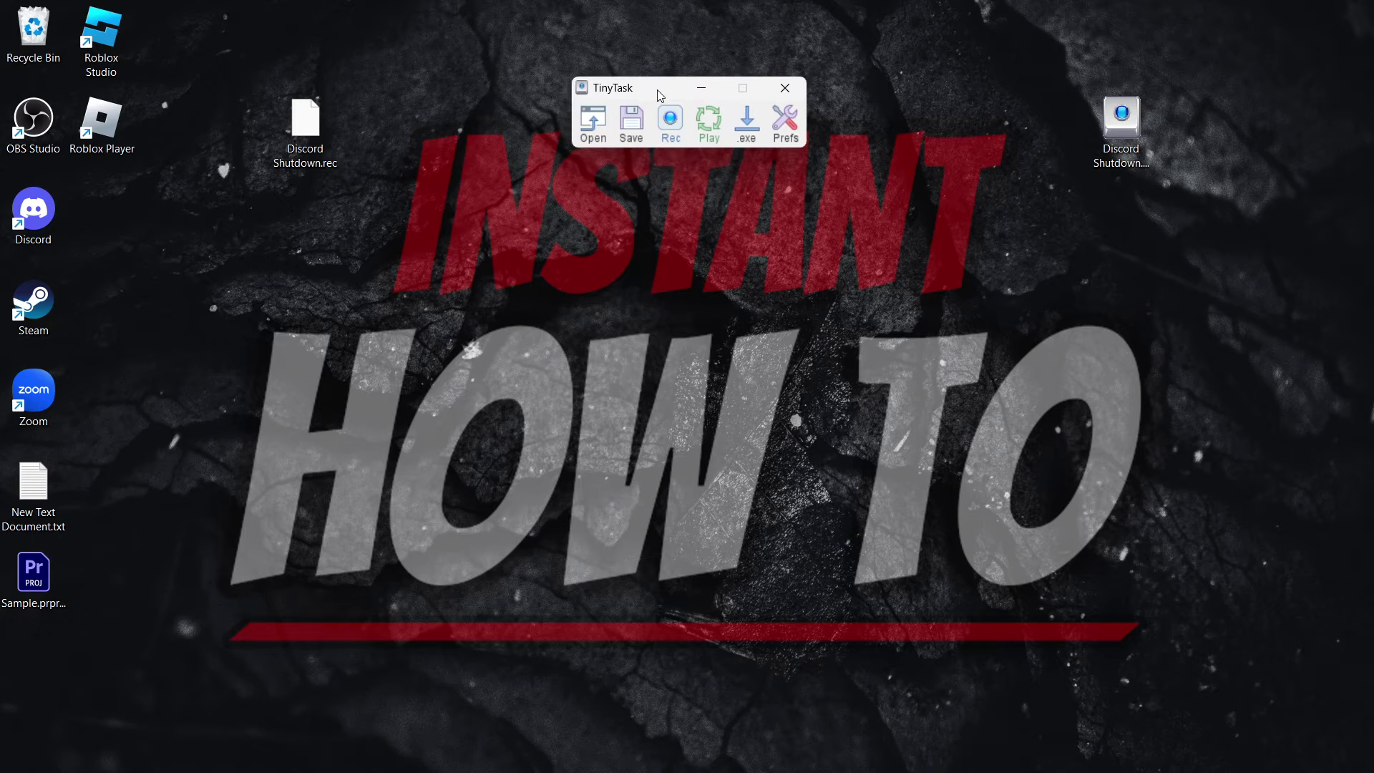
pyautogui.click(1126, 128)
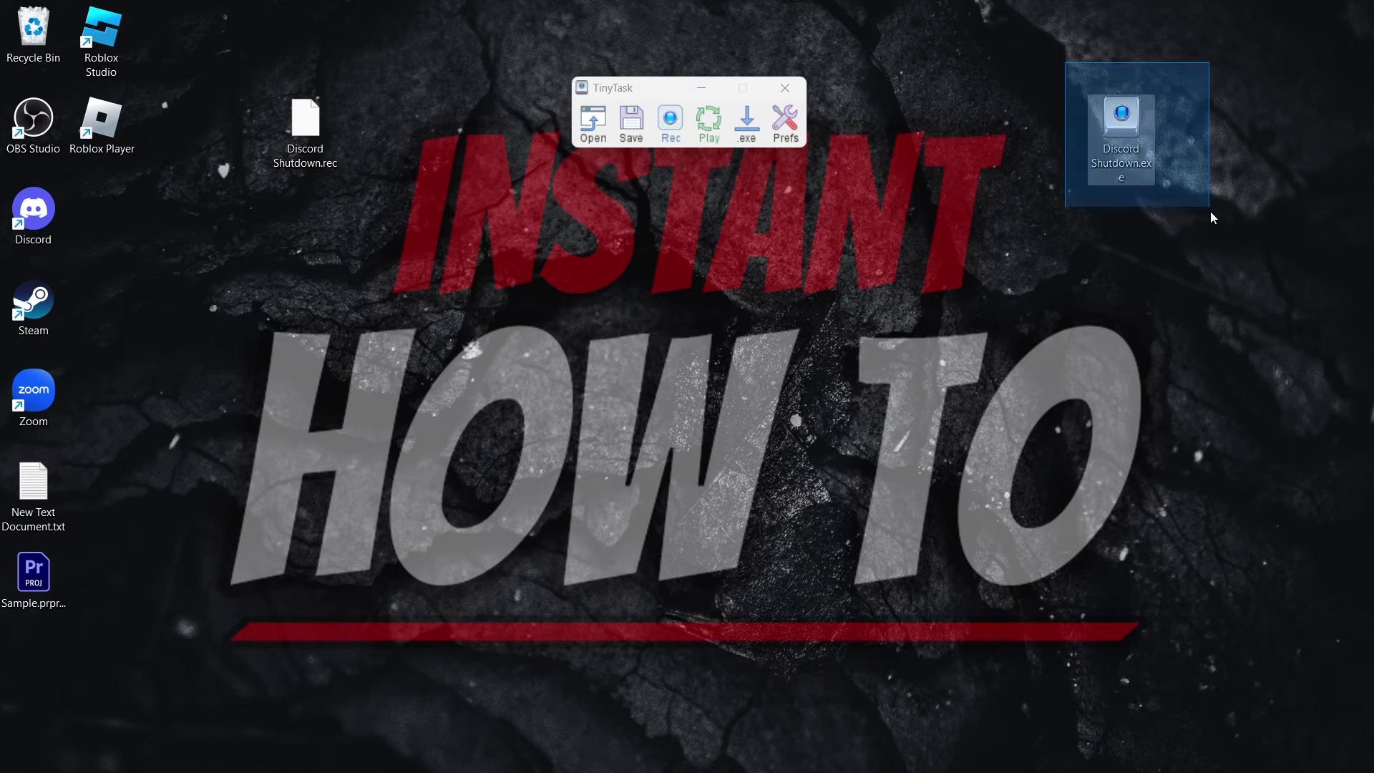
pyautogui.moveTo(1216, 236); pyautogui.dragTo(1075, 111)
pyautogui.click(1074, 110)
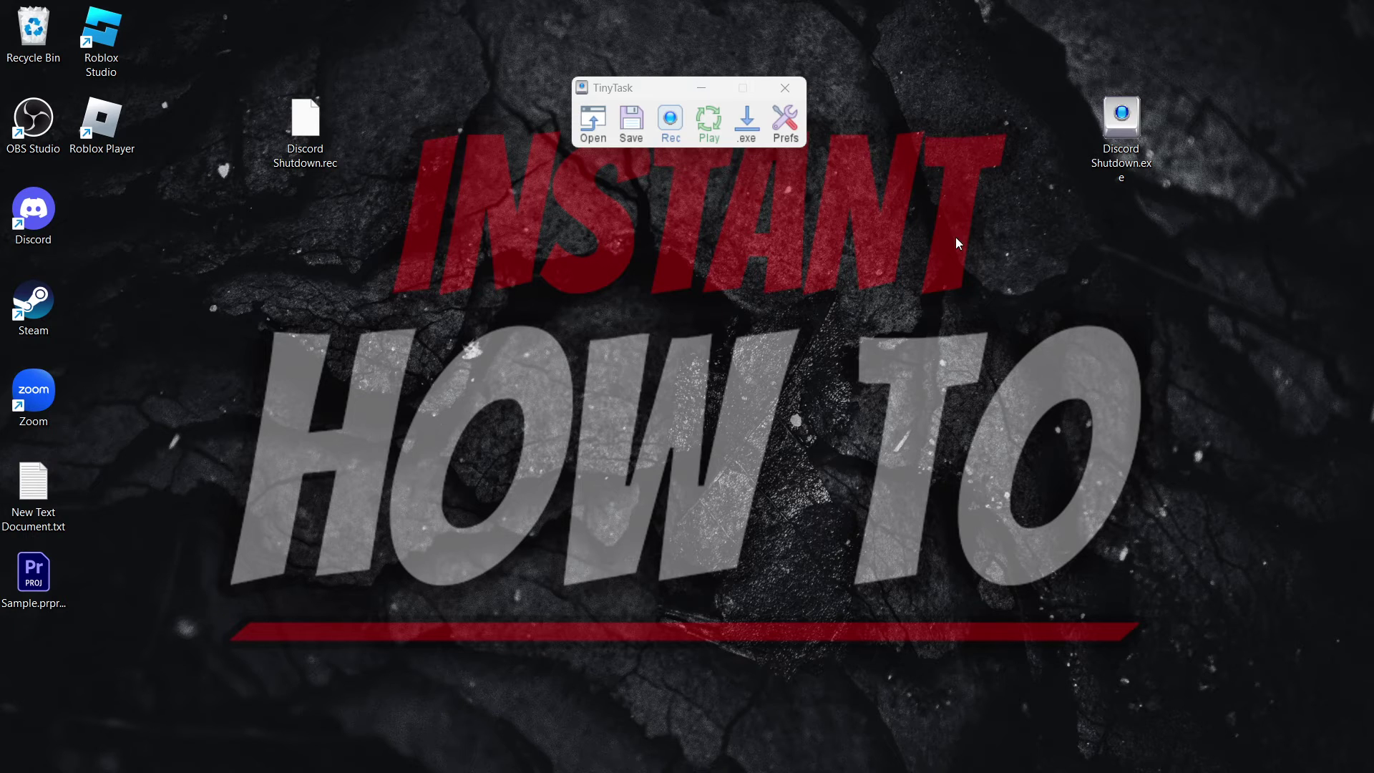
# - Reload Discord Shutdown.rec from the Desktop and select the Discord desktop shortcut
pyautogui.click(588, 131)
pyautogui.click(780, 264)
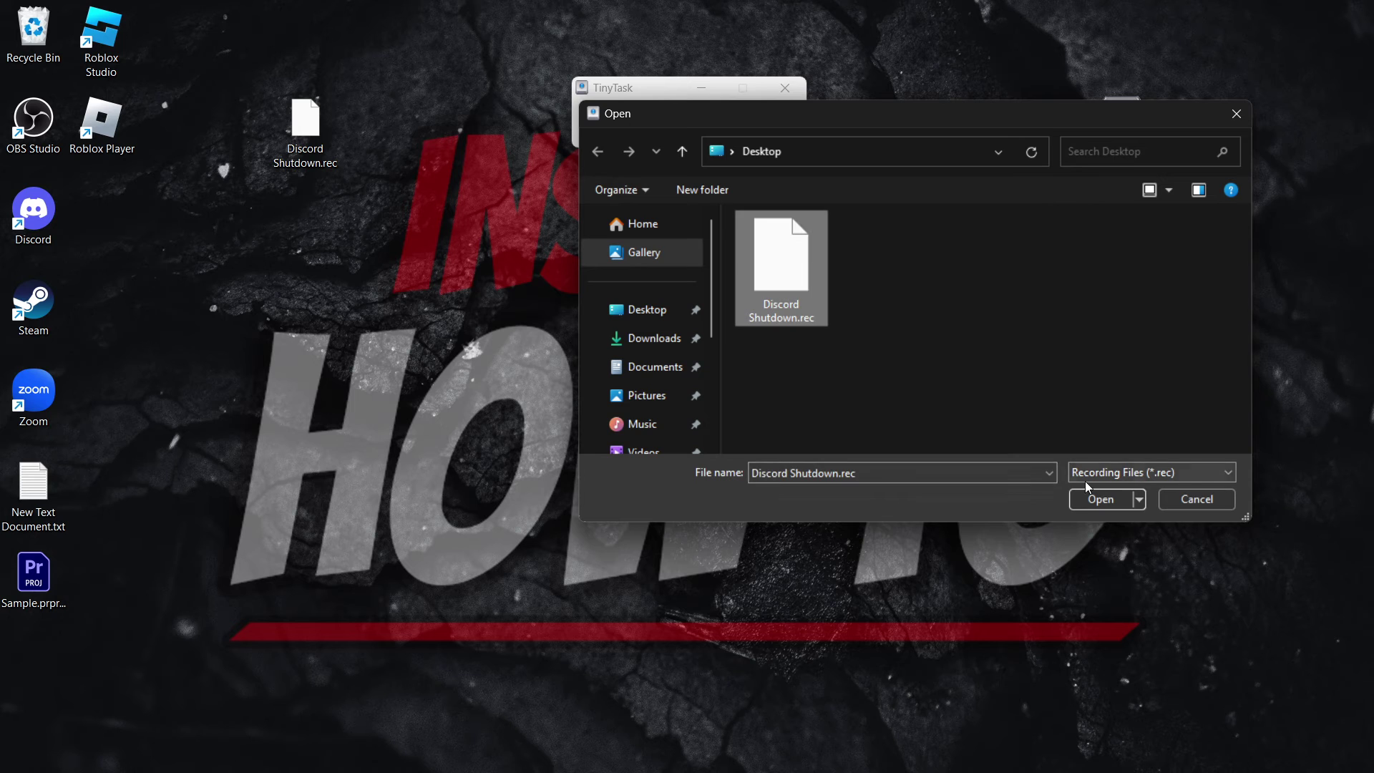
pyautogui.click(1099, 499)
pyautogui.click(31, 207)
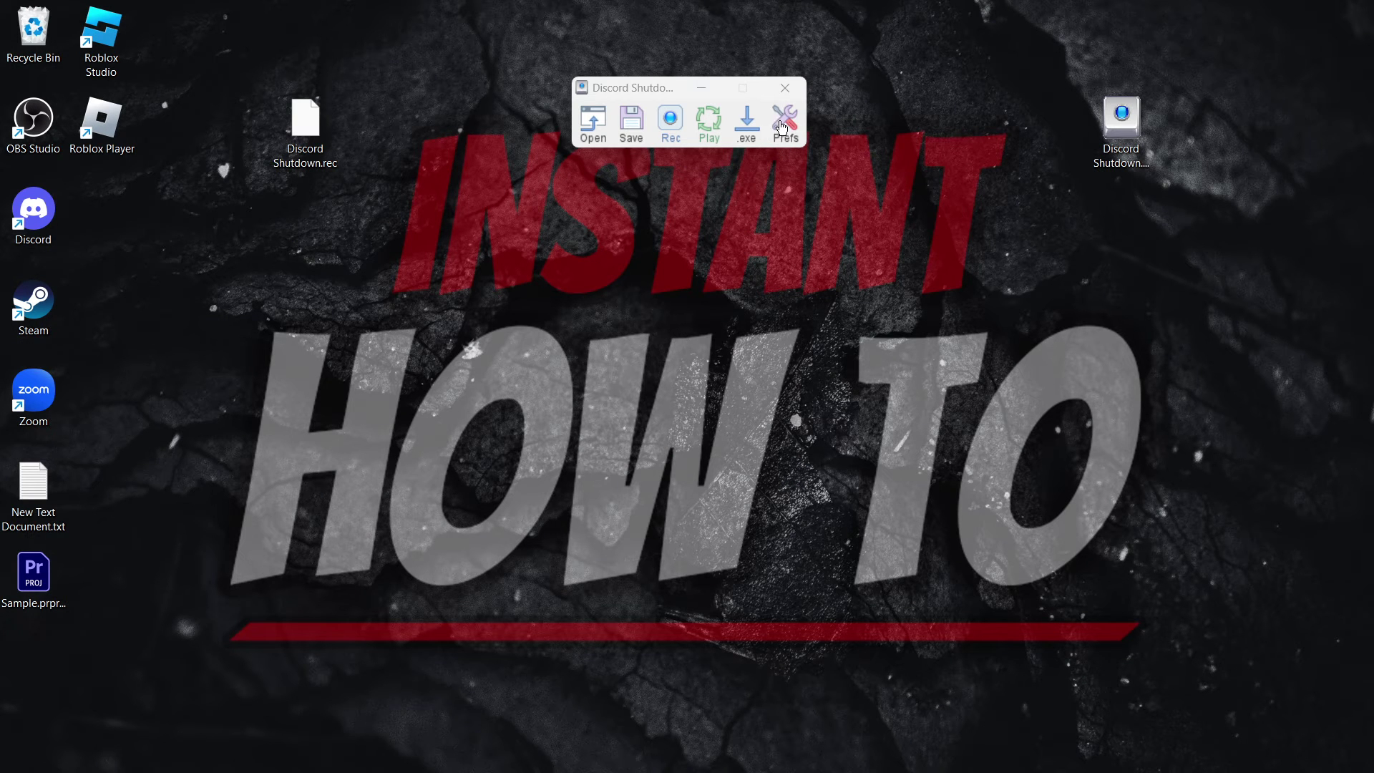
# - Set TinyTask's custom playback speed to 5x and replay the Discord Shutdown macro
pyautogui.click(782, 127)
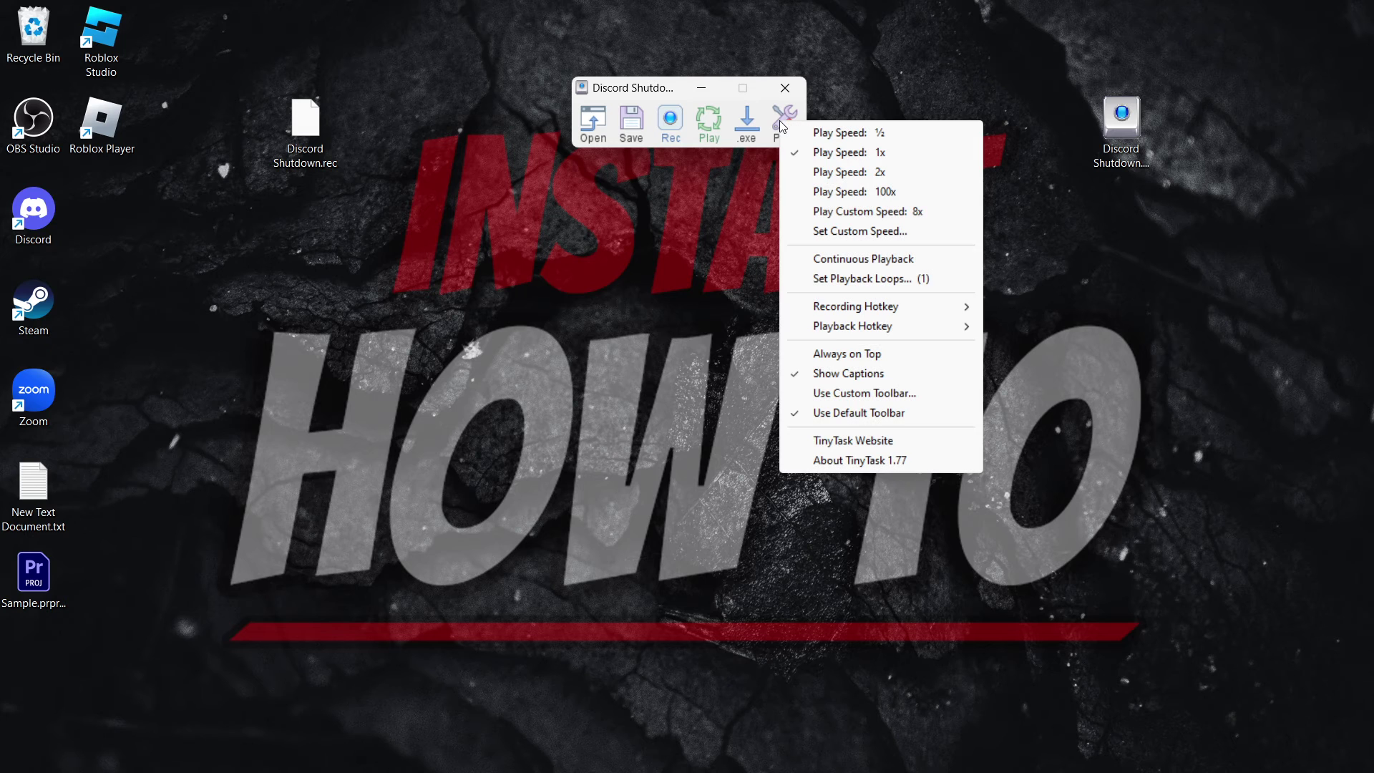
pyautogui.click(900, 237)
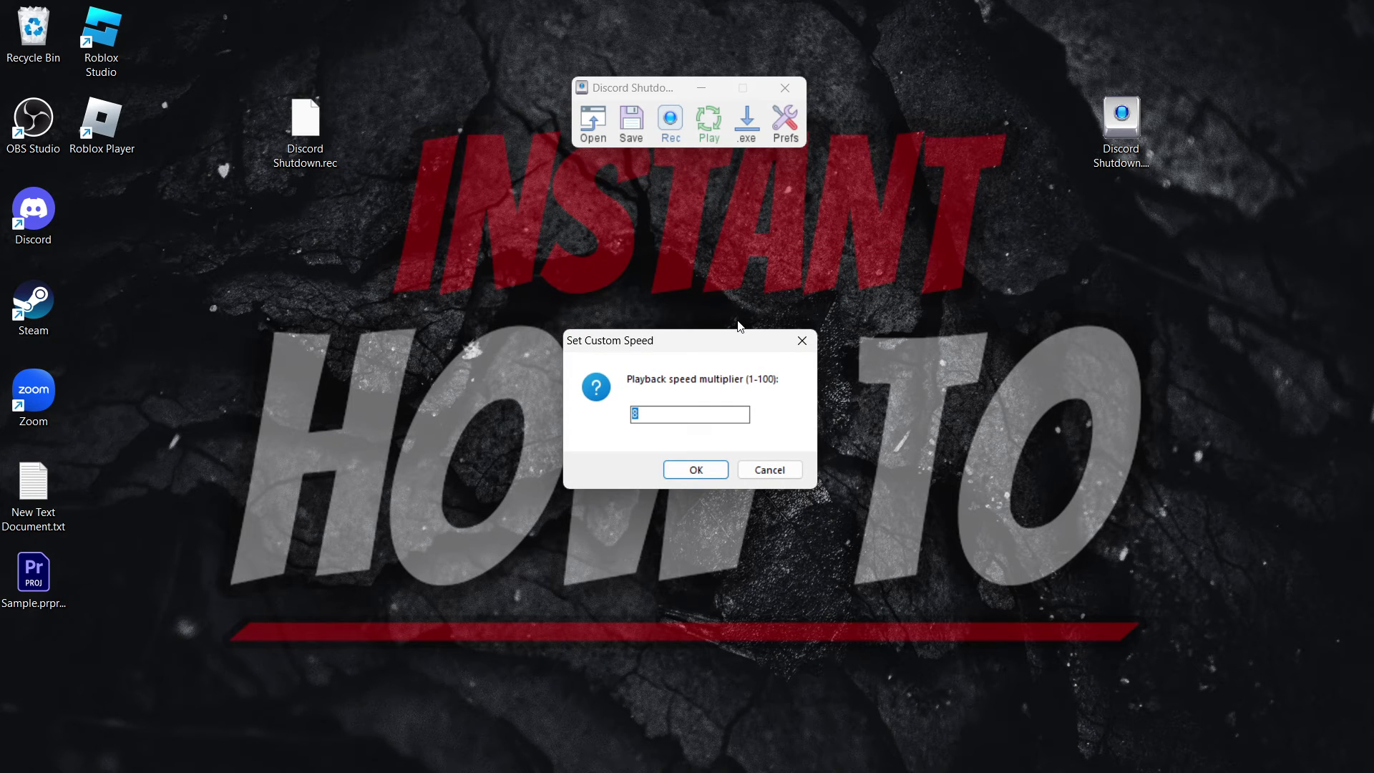
pyautogui.click(708, 472)
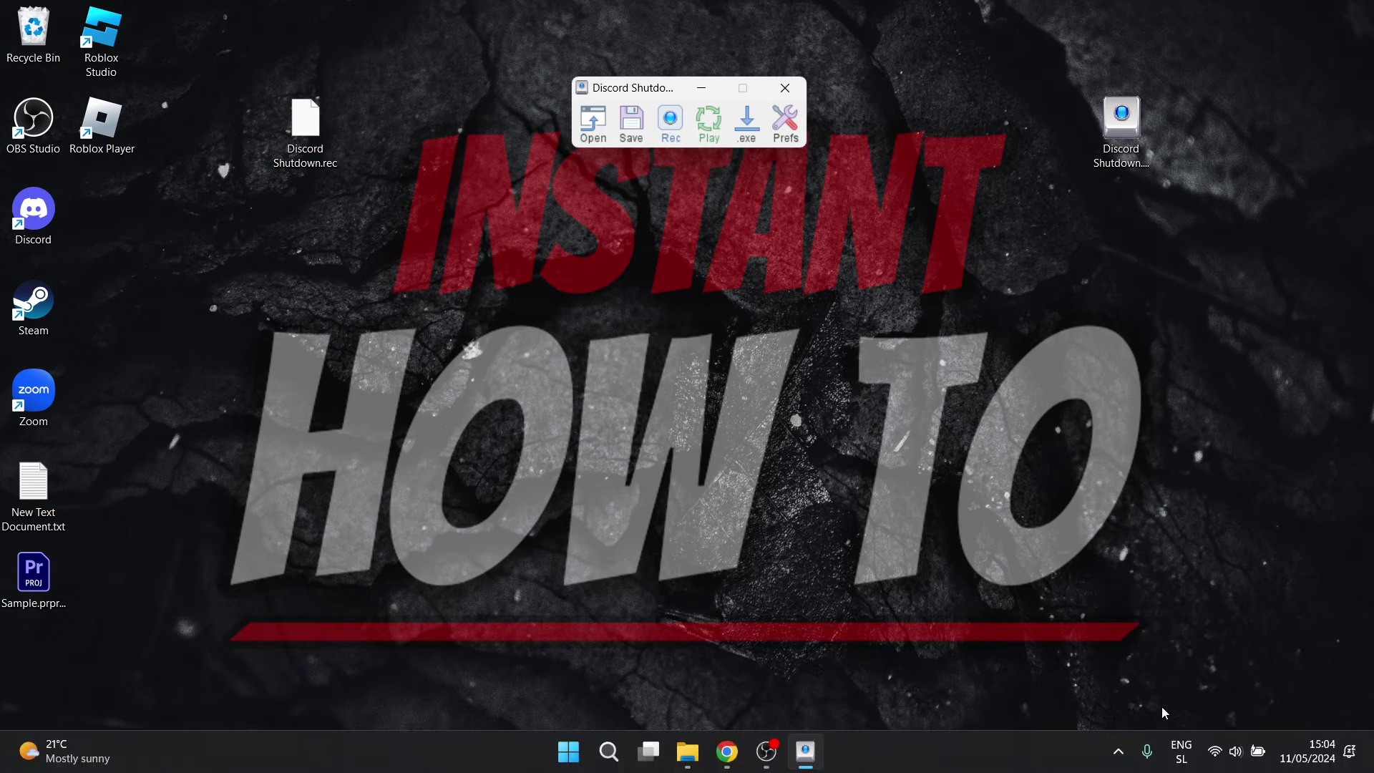
pyautogui.click(1116, 752)
pyautogui.click(1115, 754)
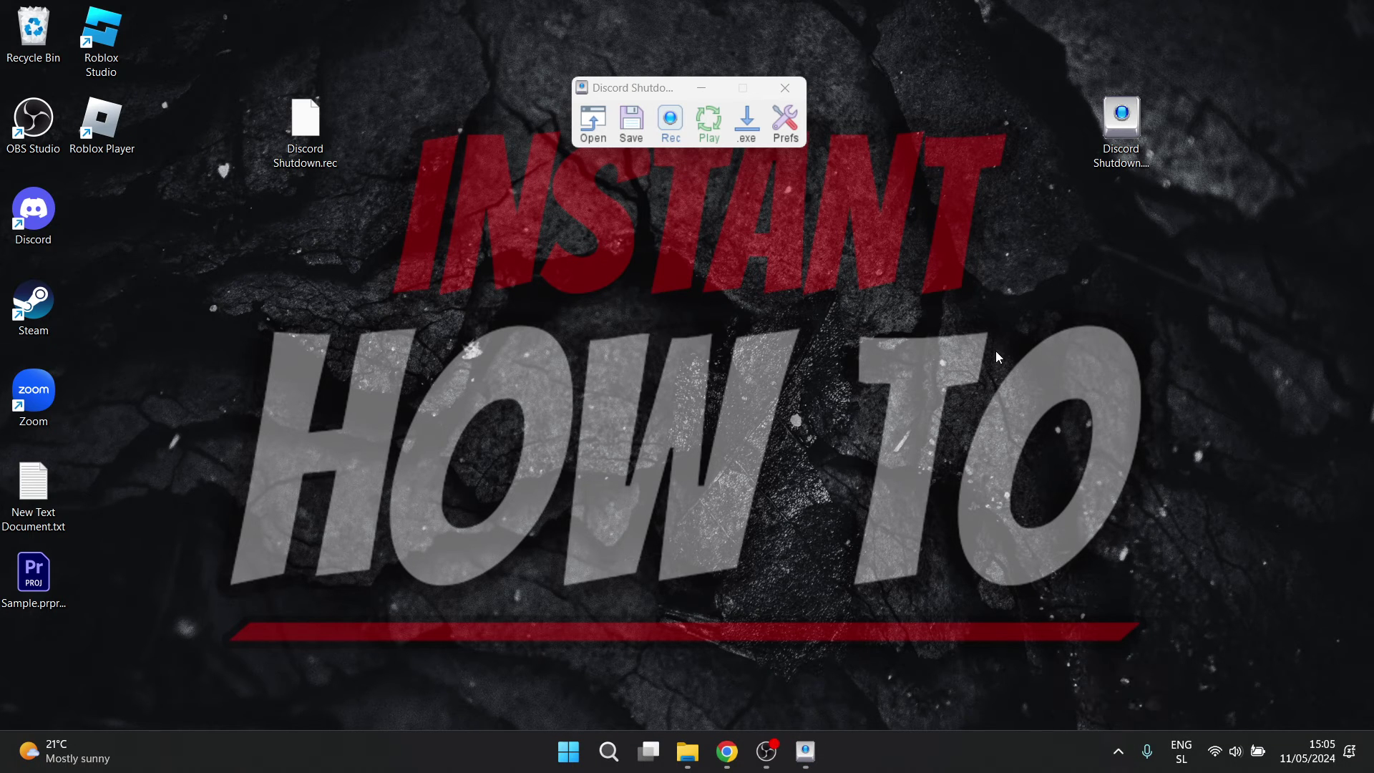
pyautogui.click(711, 127)
# - Relaunch Discord from its desktop shortcut
pyautogui.click(1118, 750)
pyautogui.click(883, 625)
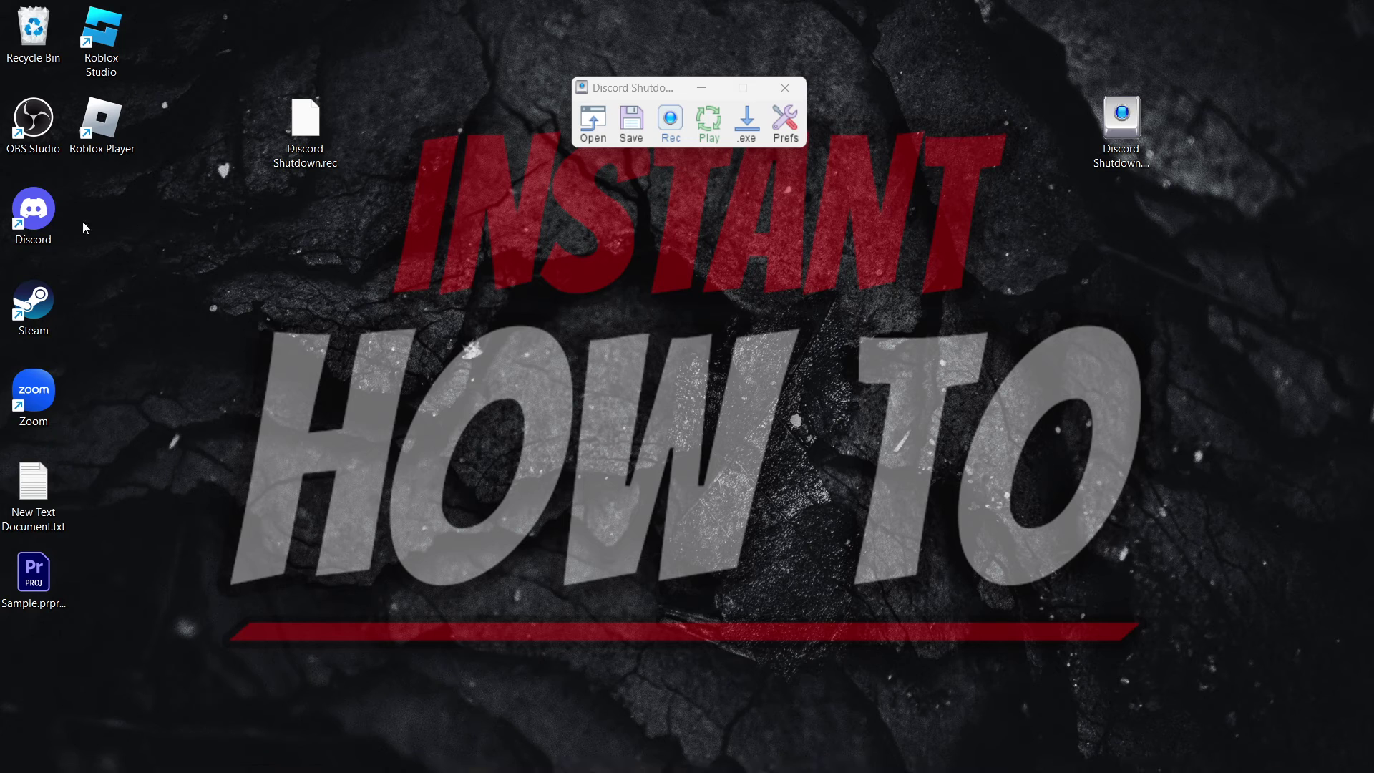
pyautogui.doubleClick(57, 218)
# - Set the custom playback speed to 25x and replay the macro
pyautogui.click(787, 123)
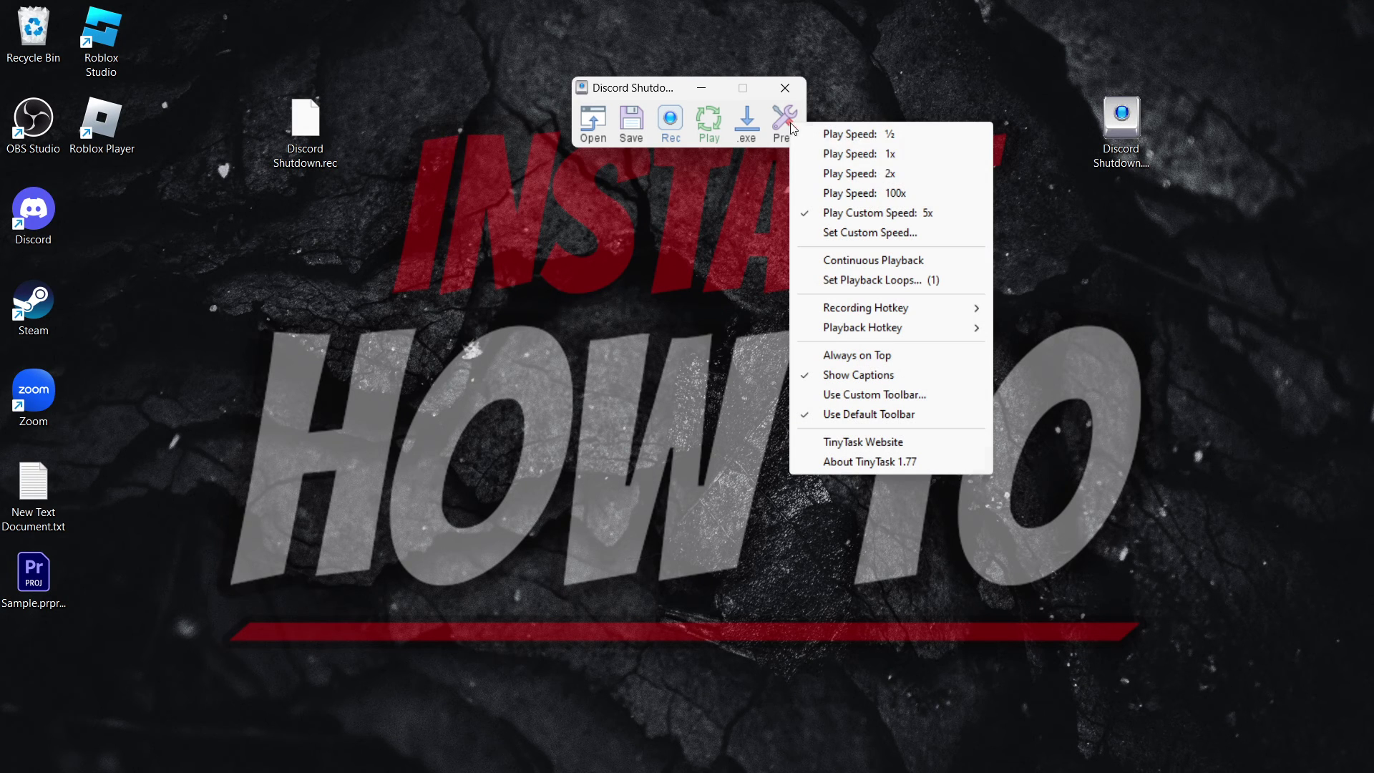
pyautogui.click(876, 231)
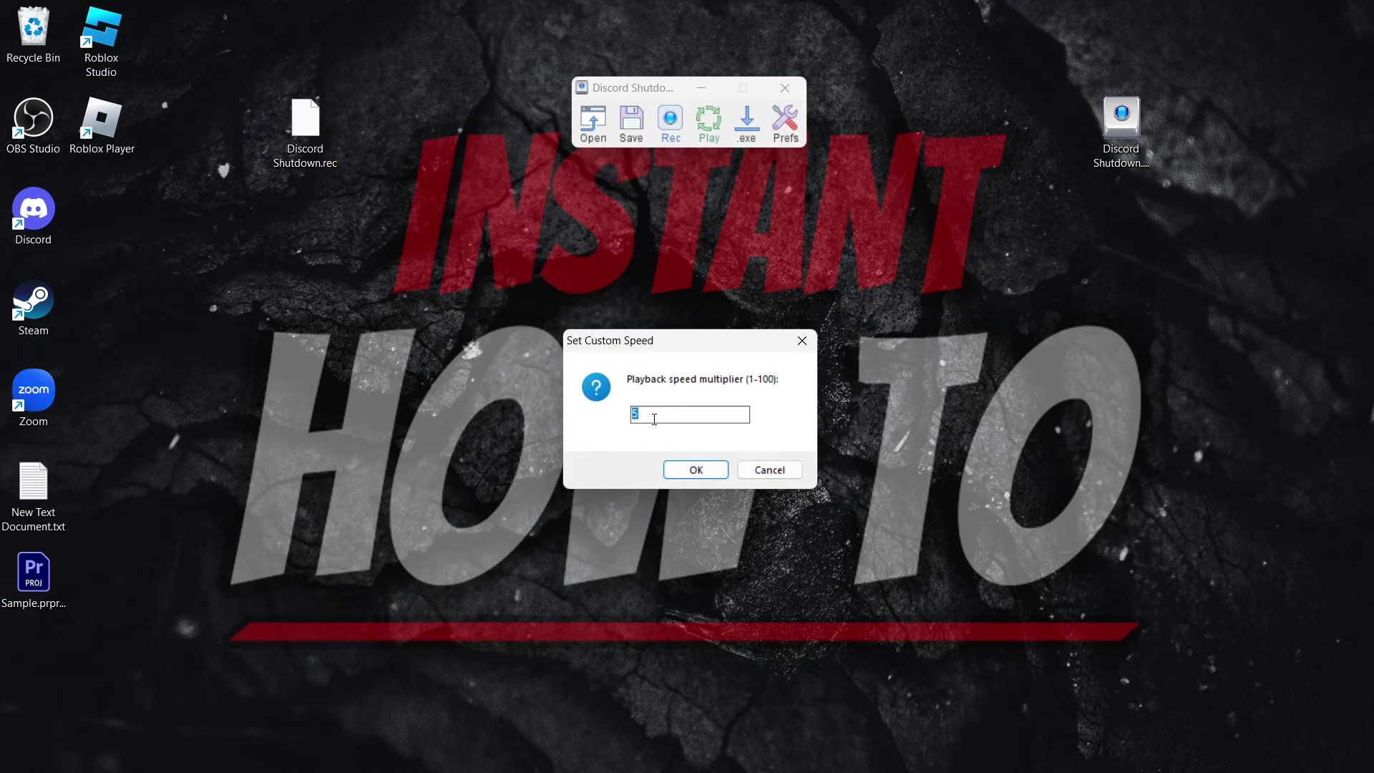
pyautogui.write('25')
pyautogui.click(700, 472)
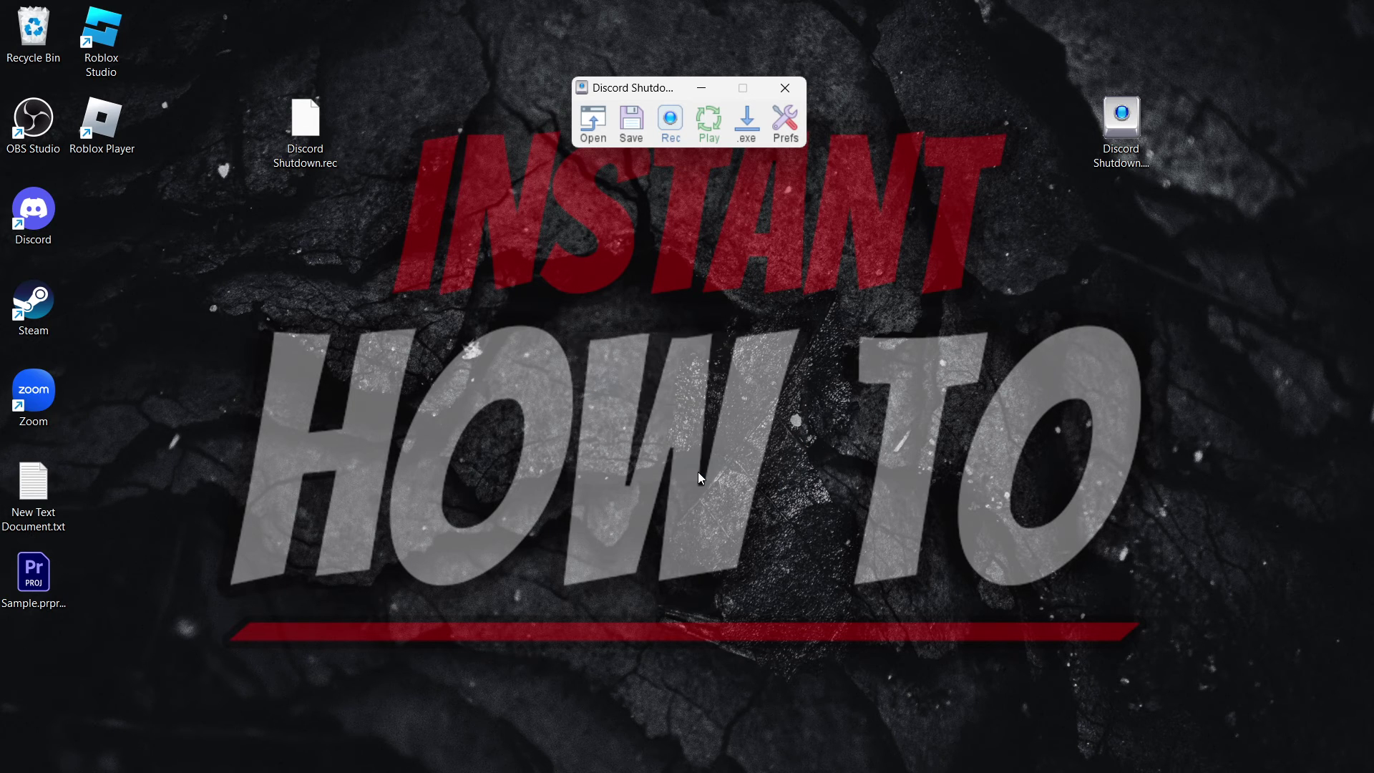
pyautogui.click(707, 136)
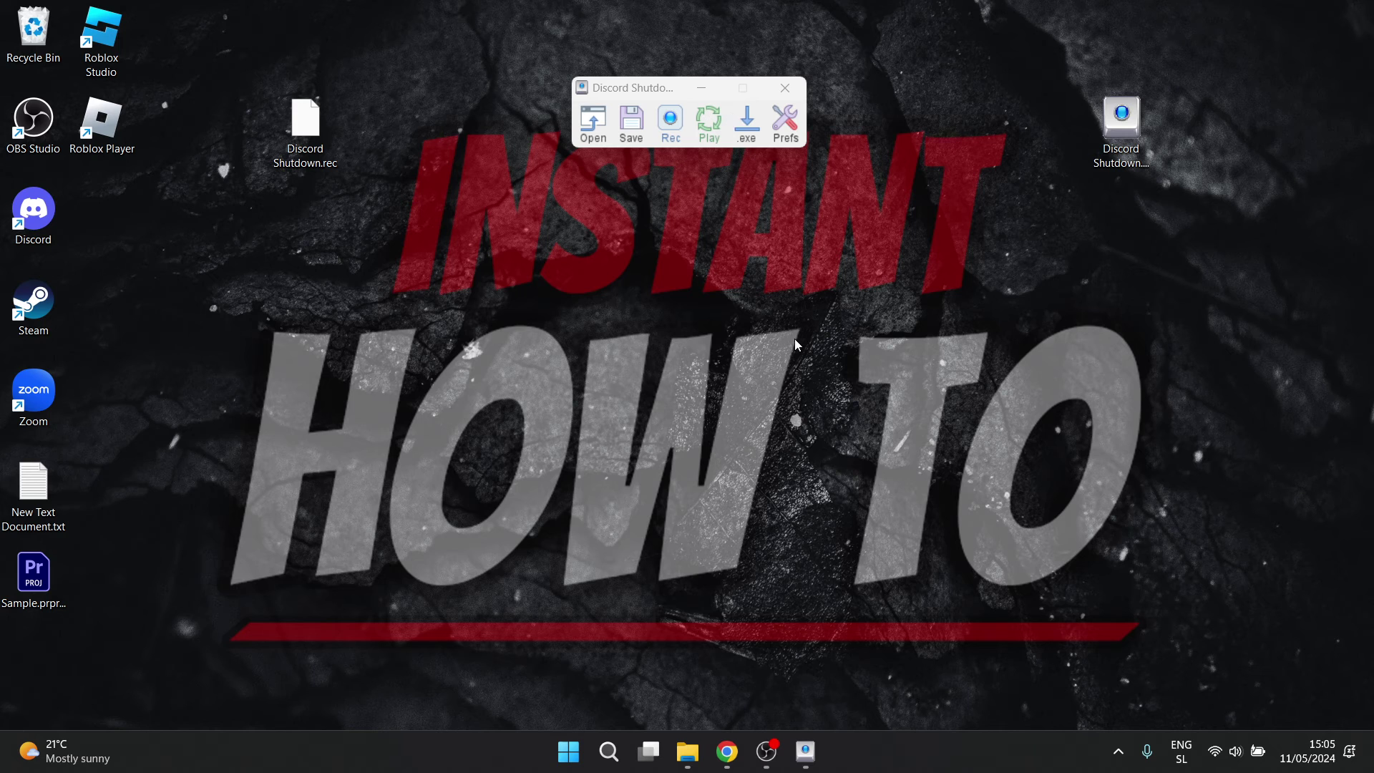
# - Open Task Manager, filter for 'discord' and select the Discord process group
pyautogui.click(1118, 751)
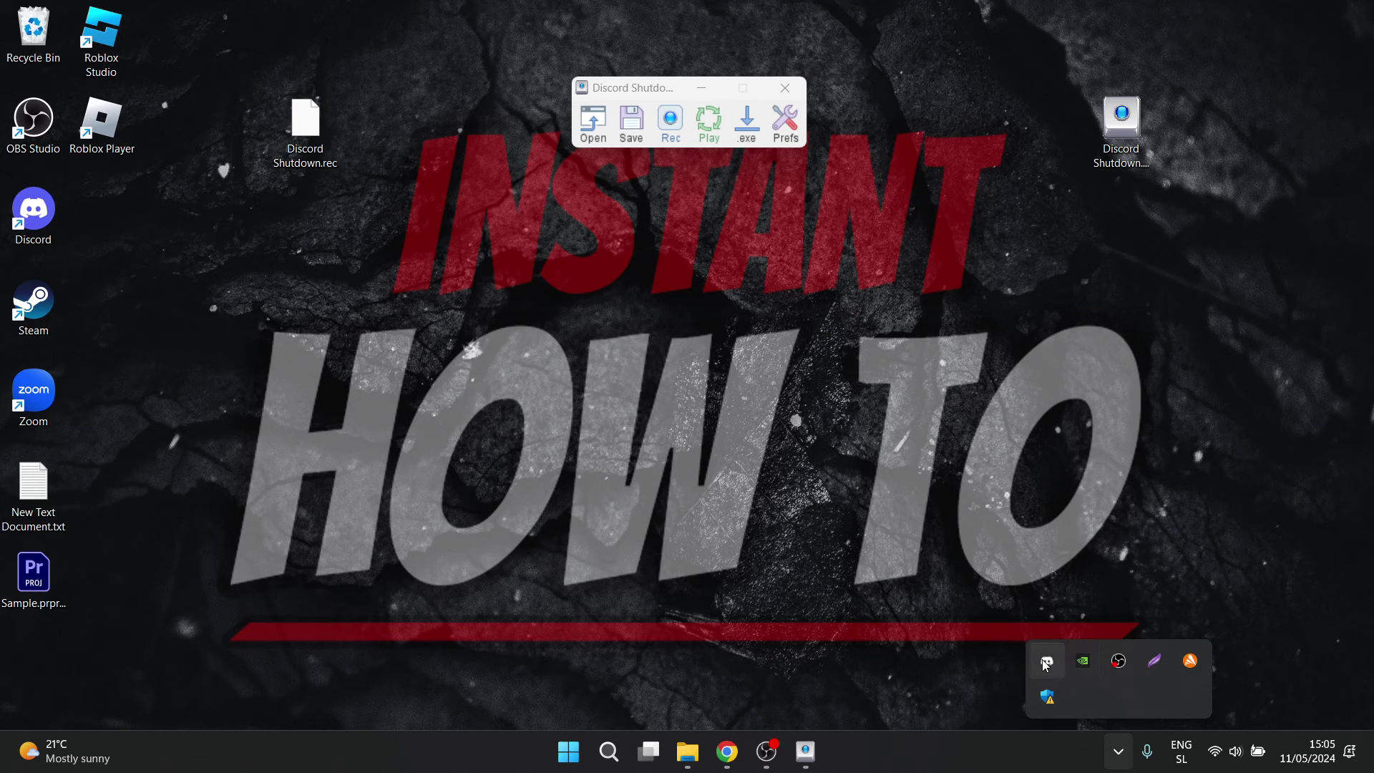
pyautogui.rightClick(878, 760)
pyautogui.click(908, 684)
pyautogui.click(757, 94)
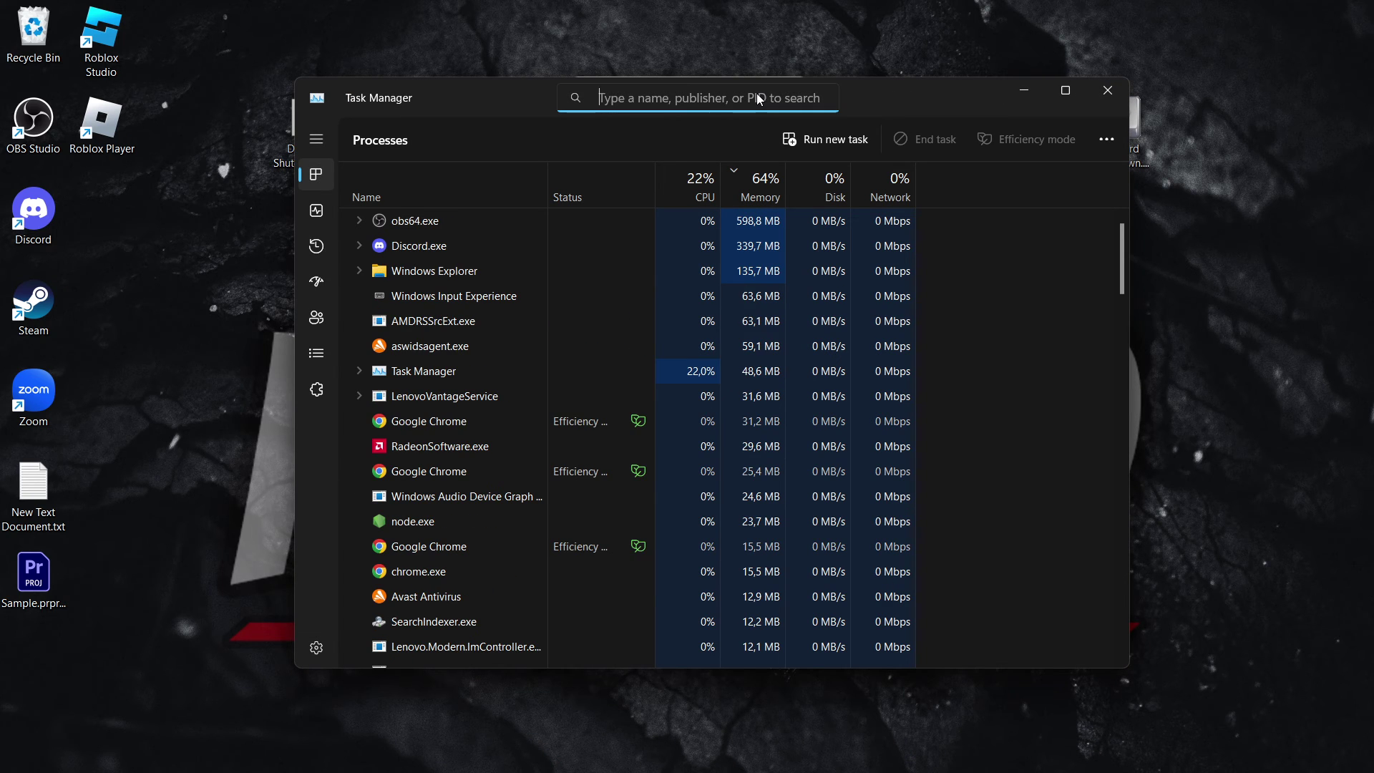
pyautogui.write('discord')
pyautogui.click(497, 220)
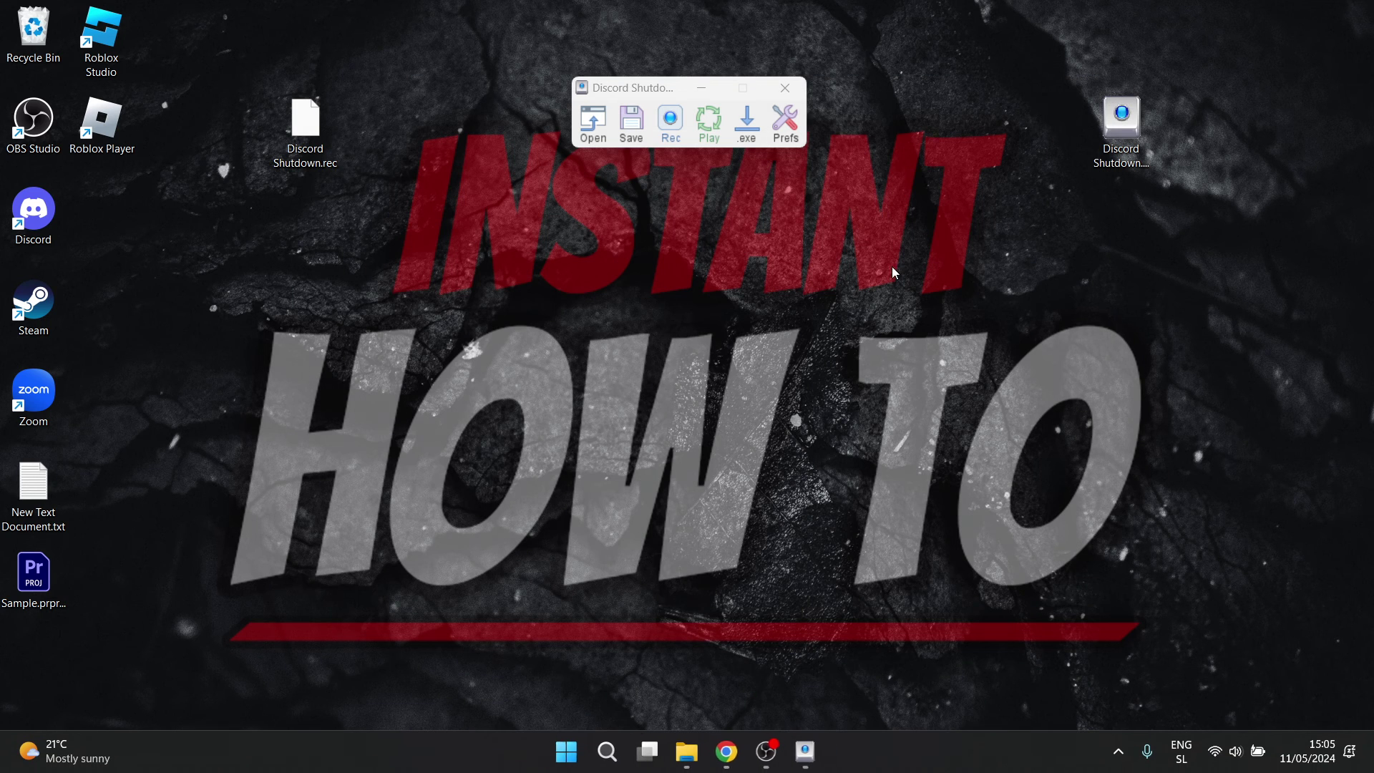
pyautogui.moveTo(892, 266); pyautogui.dragTo(543, 46)
pyautogui.click(795, 129)
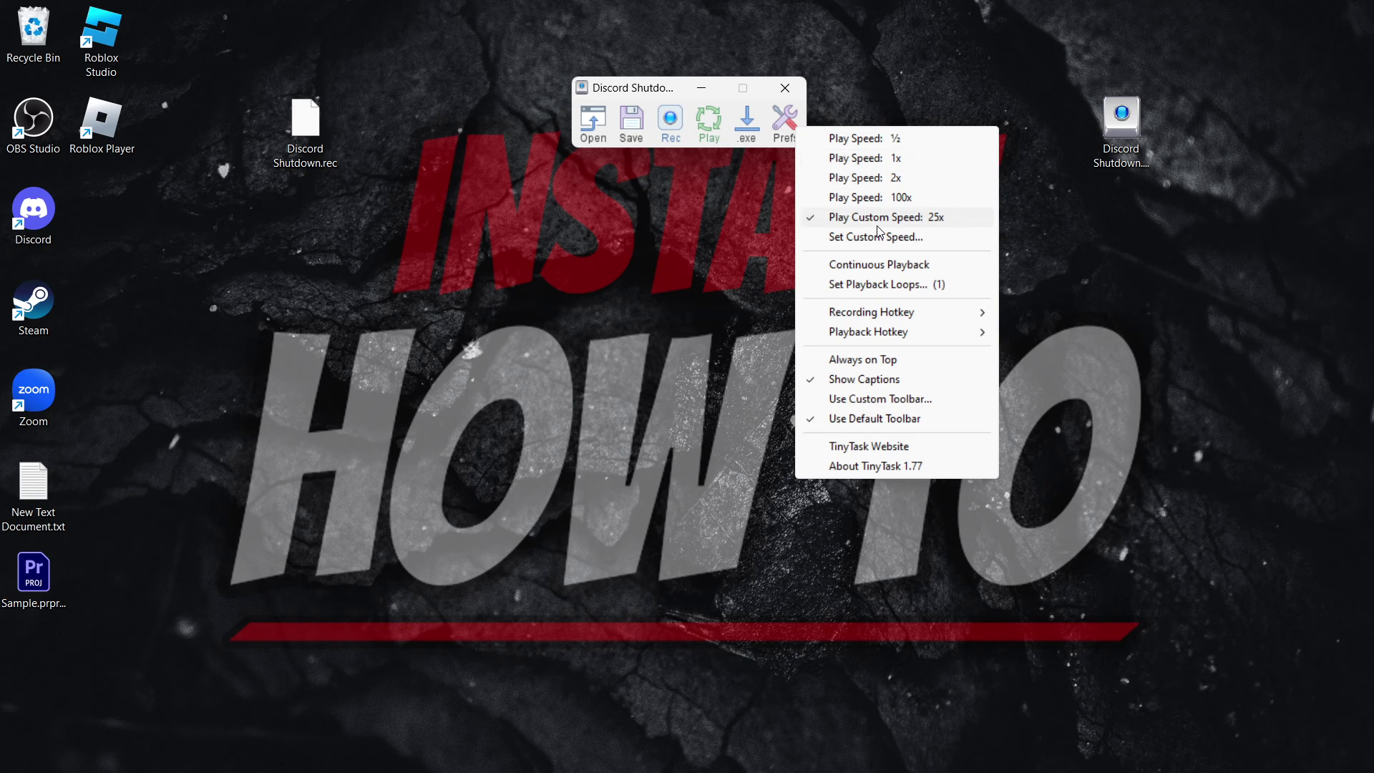
# - Compile the 25x-speed macro into an executable named 'File 2' saved on the Desktop
pyautogui.click(731, 122)
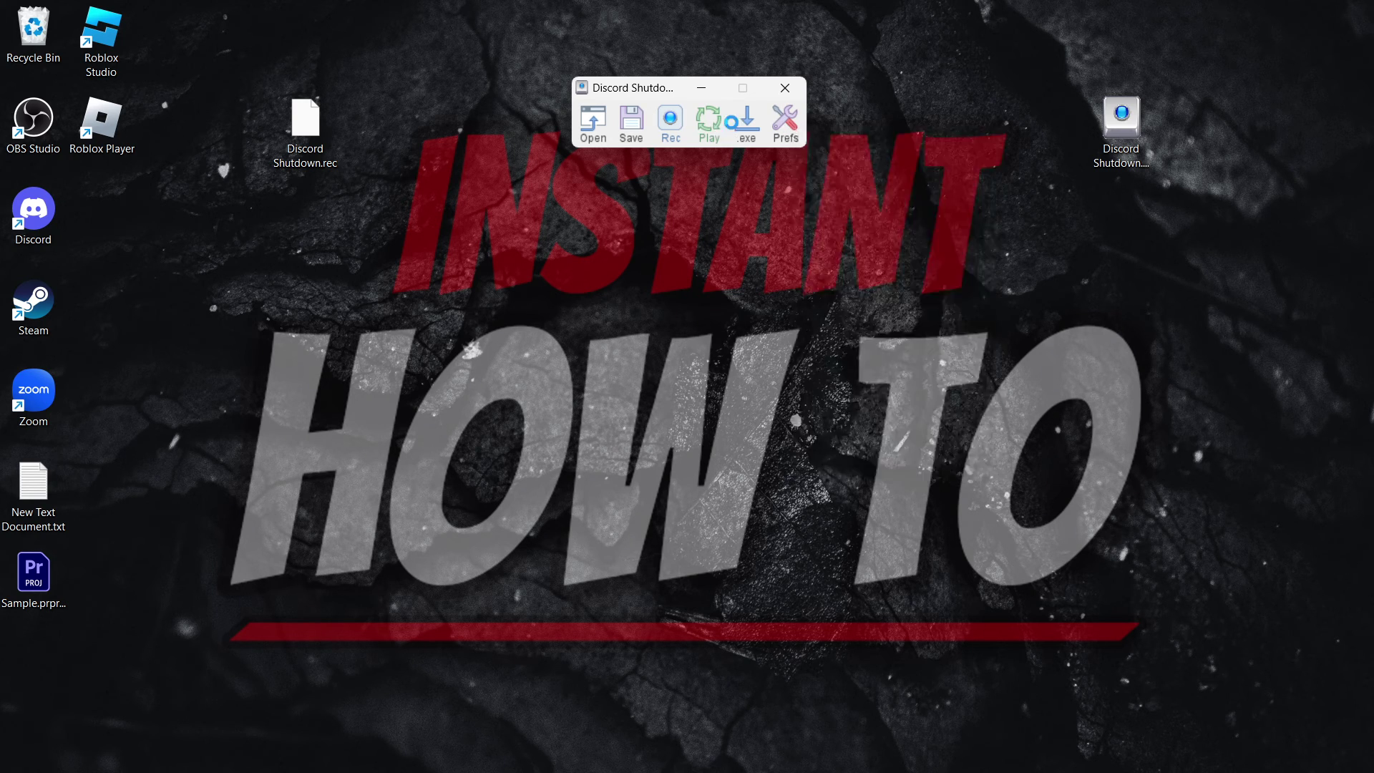
pyautogui.click(746, 123)
pyautogui.click(607, 343)
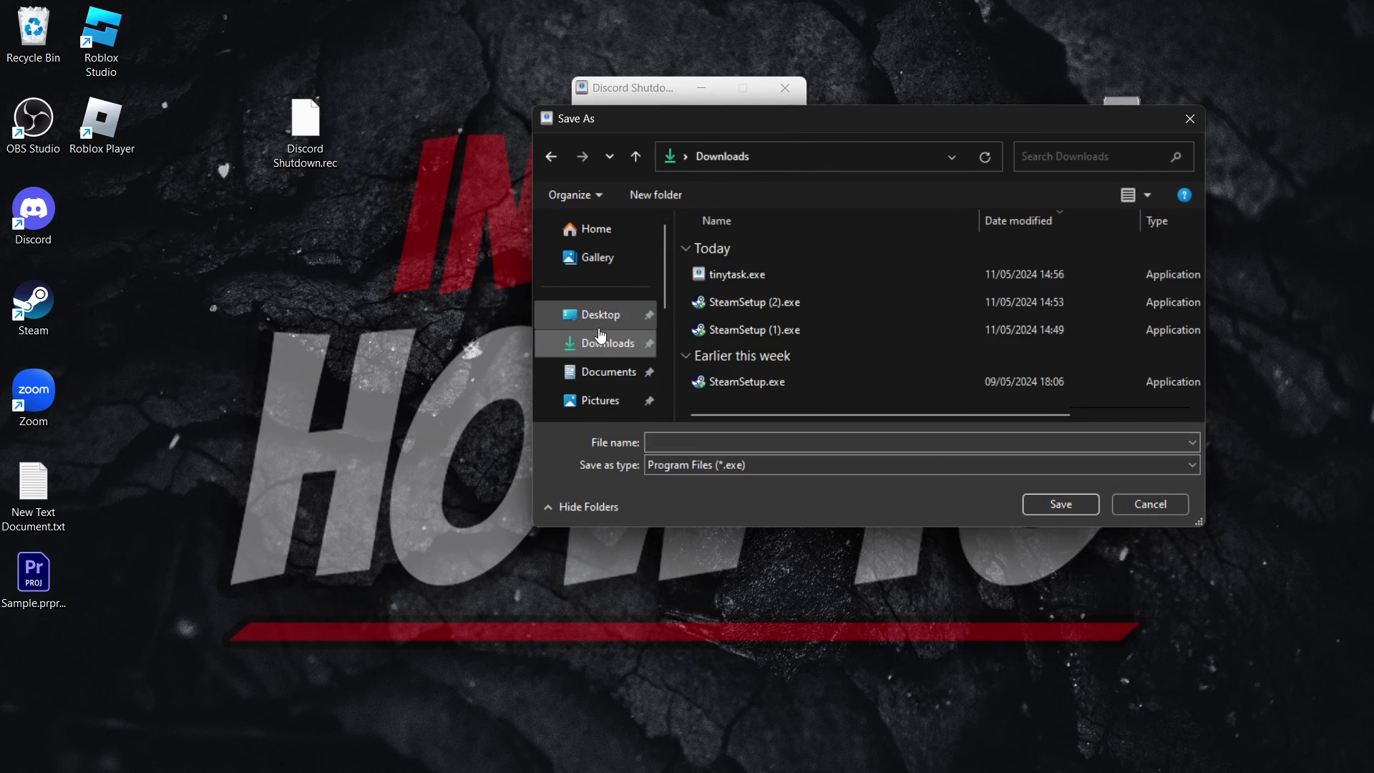
pyautogui.click(601, 315)
pyautogui.write('File 2')
pyautogui.click(1066, 505)
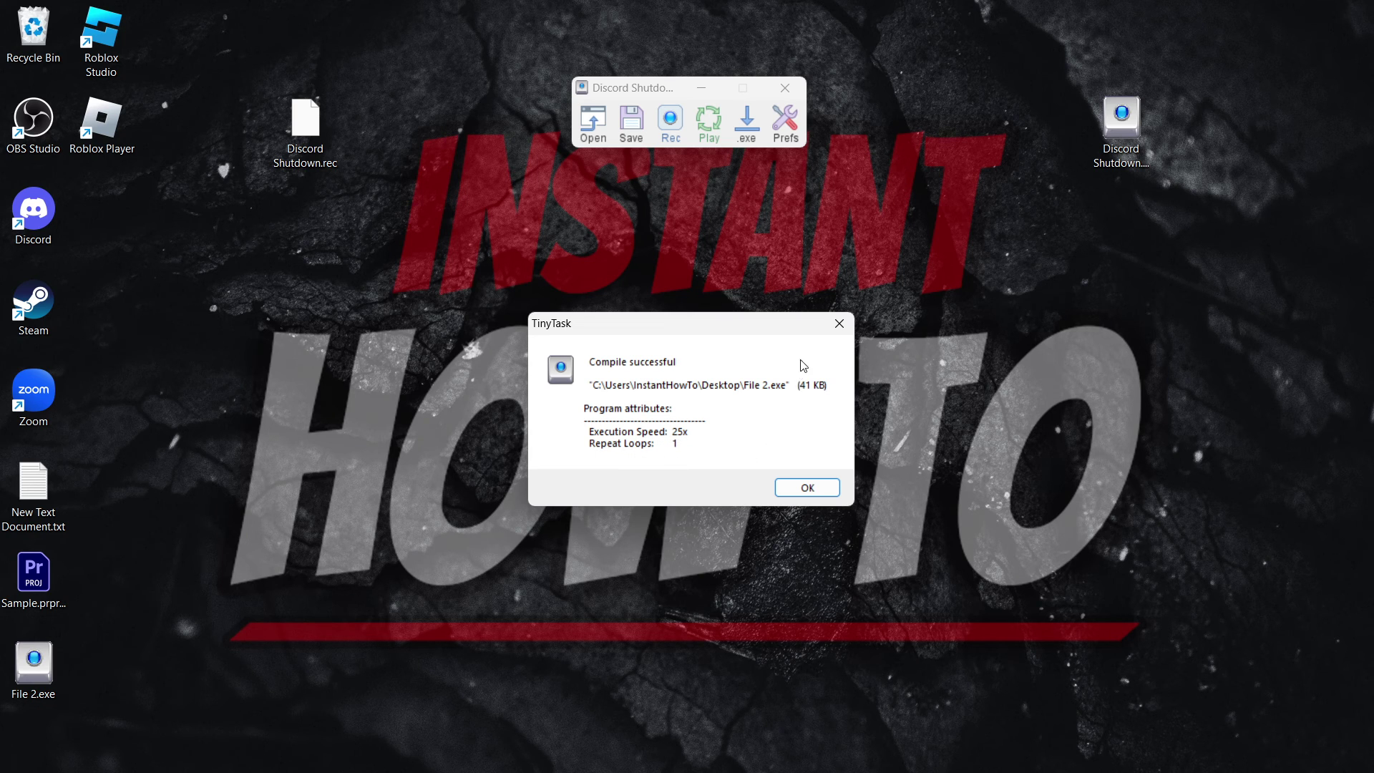
# - Dismiss the compile success message, then move File 2.exe to the desktop centre and delete it
pyautogui.click(837, 325)
pyautogui.moveTo(34, 662); pyautogui.dragTo(578, 397)
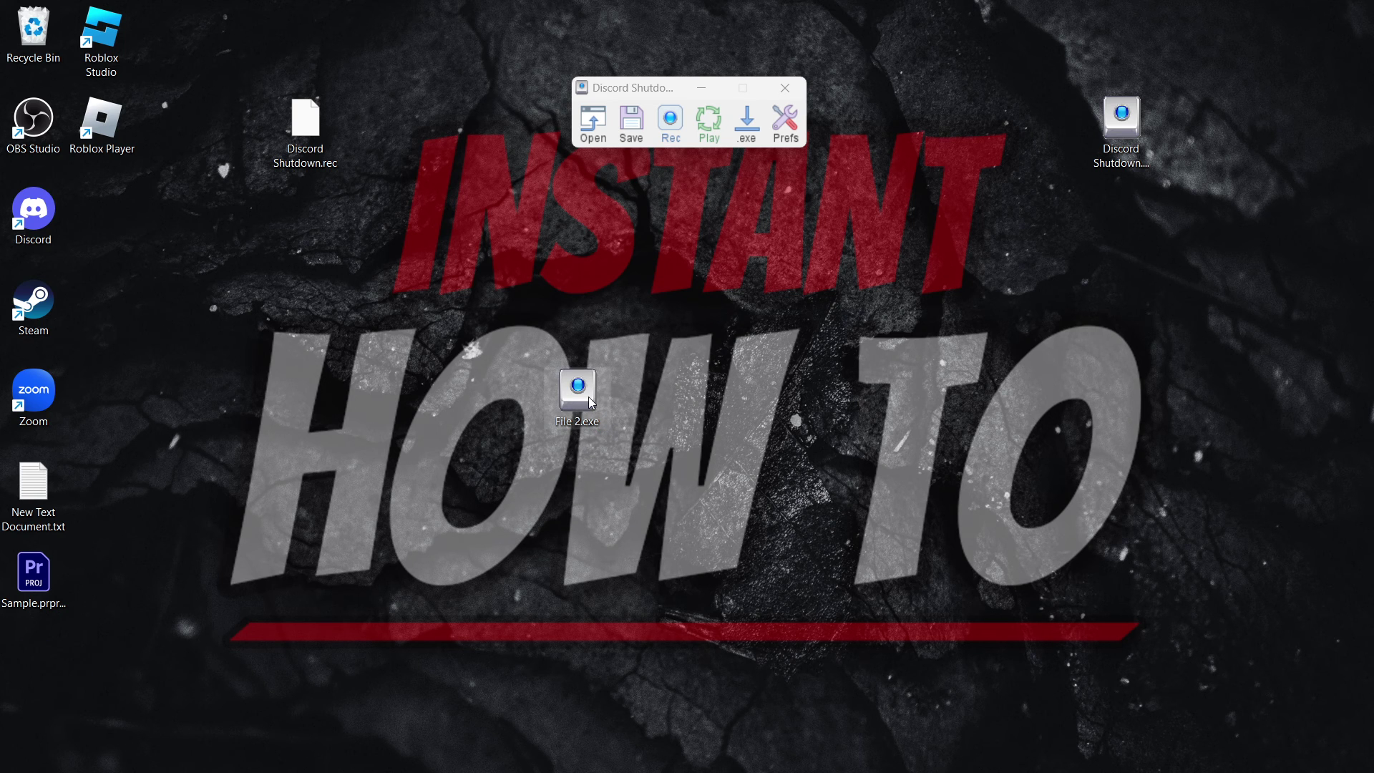
pyautogui.press('Delete')
pyautogui.click(783, 118)
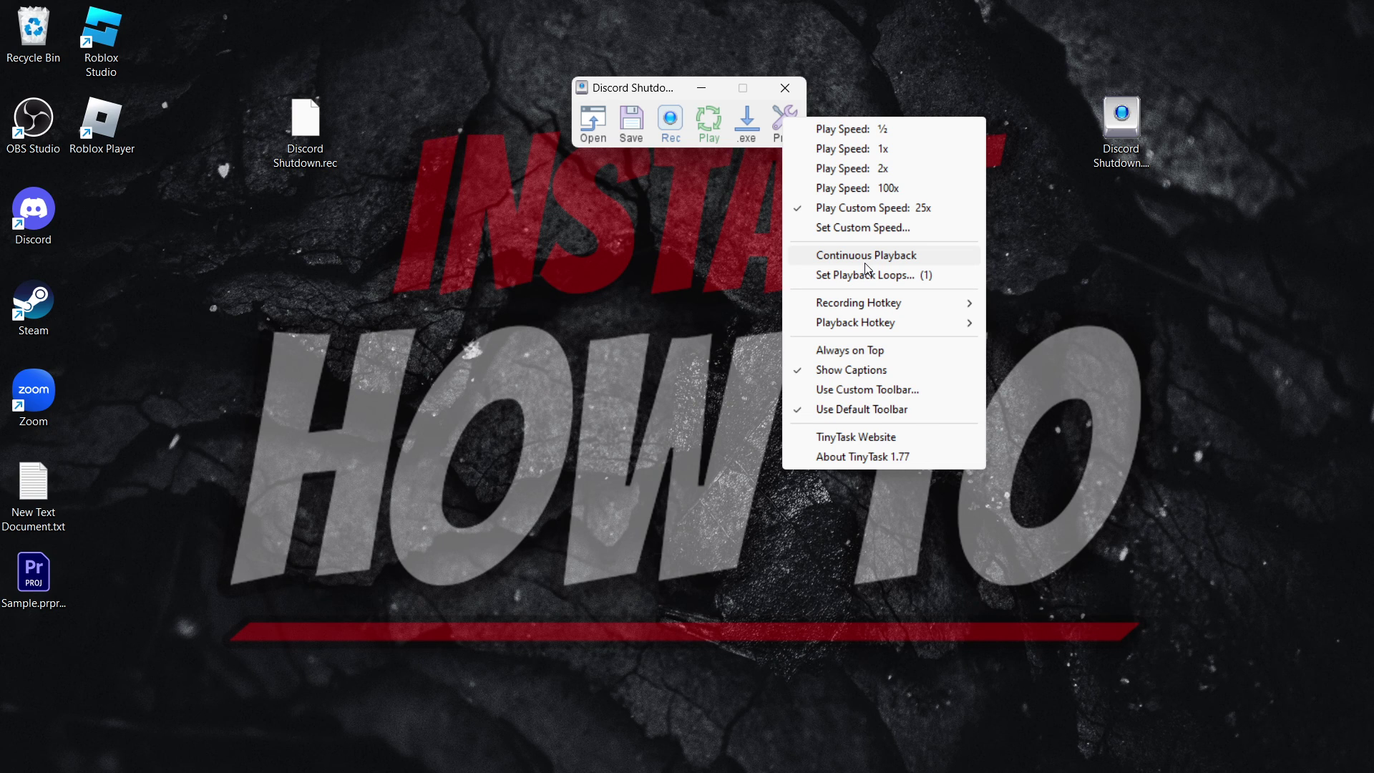
pyautogui.moveTo(863, 304)
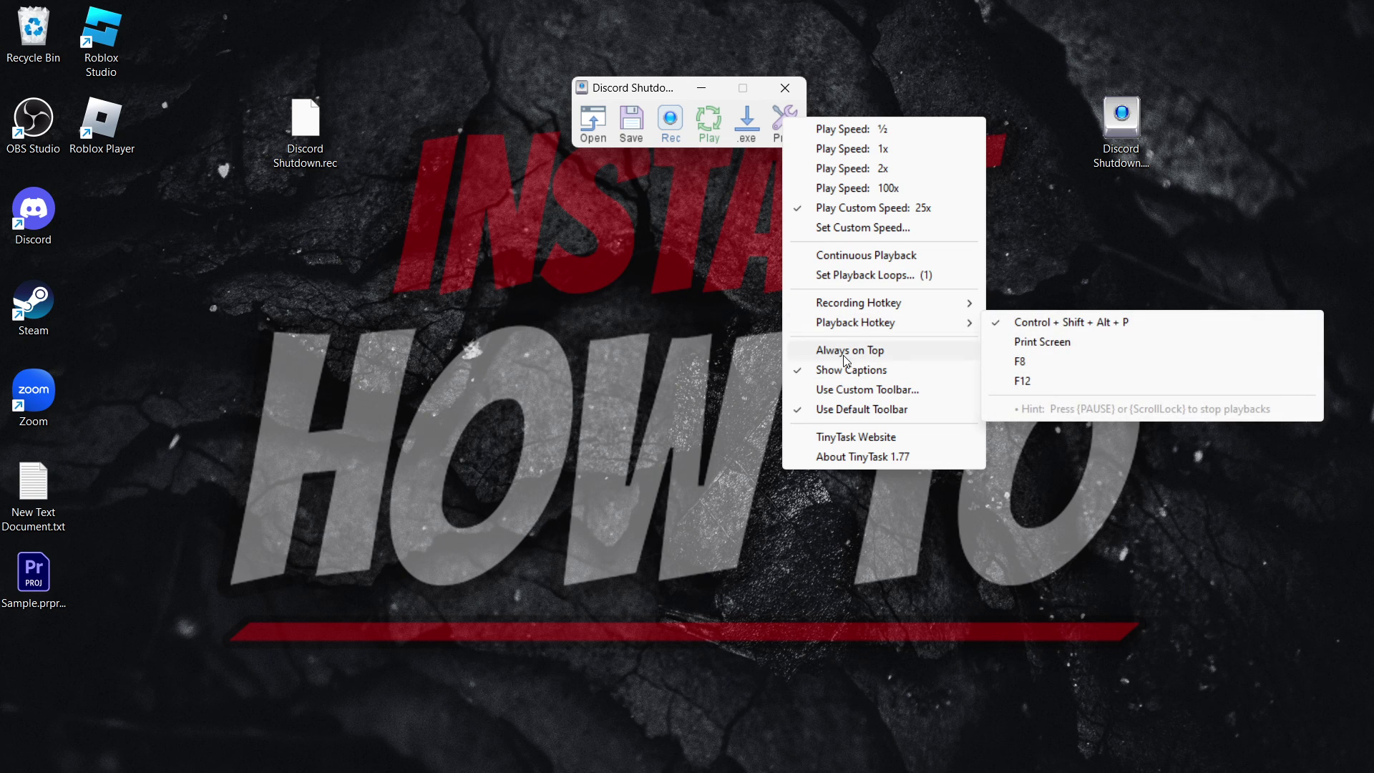
pyautogui.moveTo(651, 96)
pyautogui.mouseDown()
pyautogui.moveTo(723, 158)
pyautogui.moveTo(651, 104)
pyautogui.mouseUp()
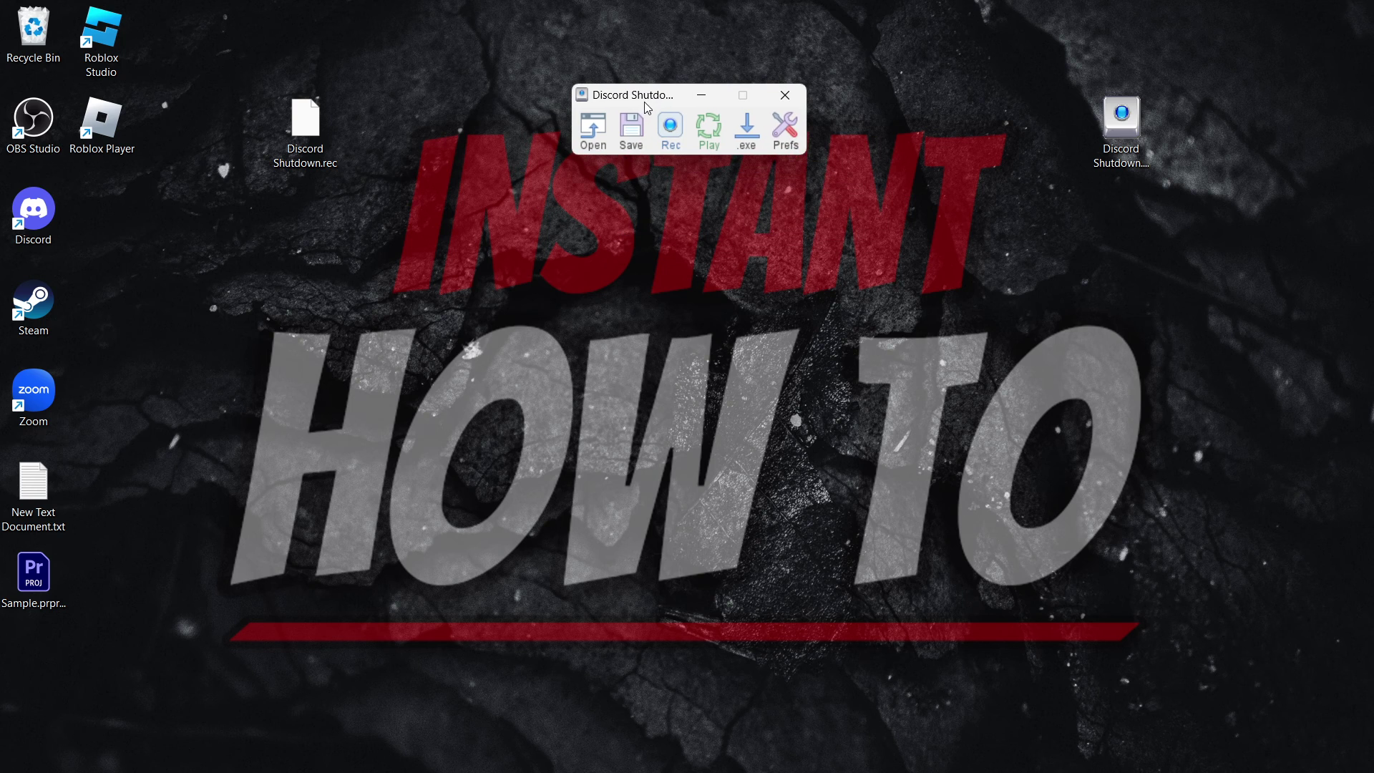
pyautogui.click(771, 140)
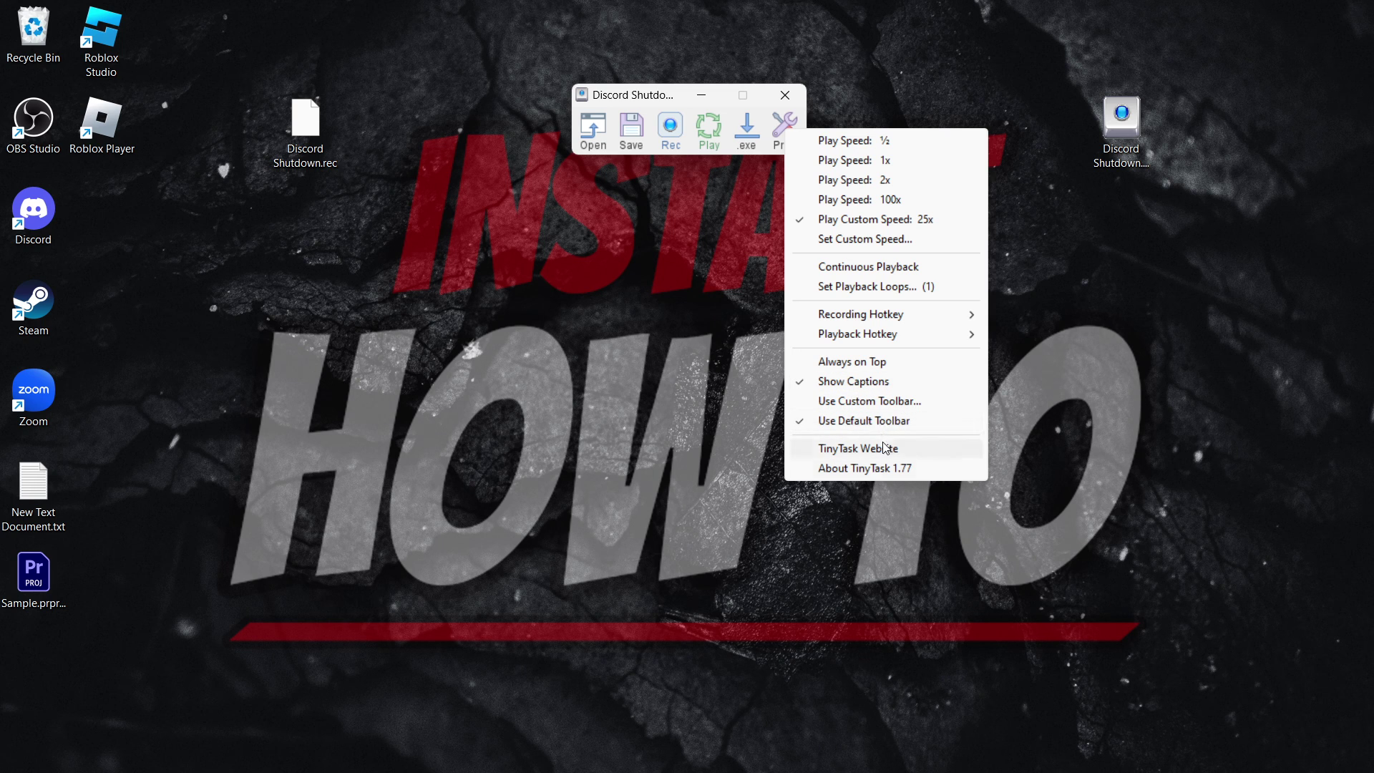
pyautogui.click(894, 79)
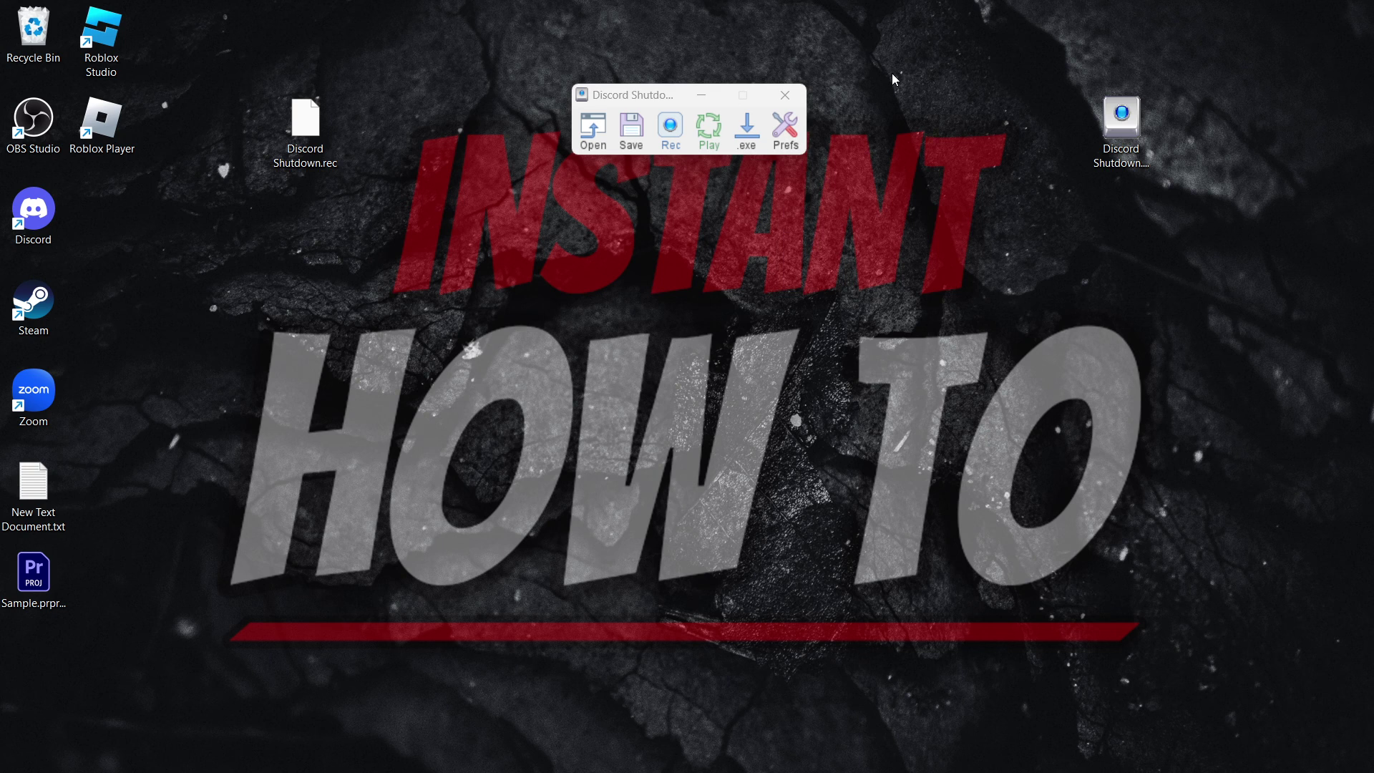